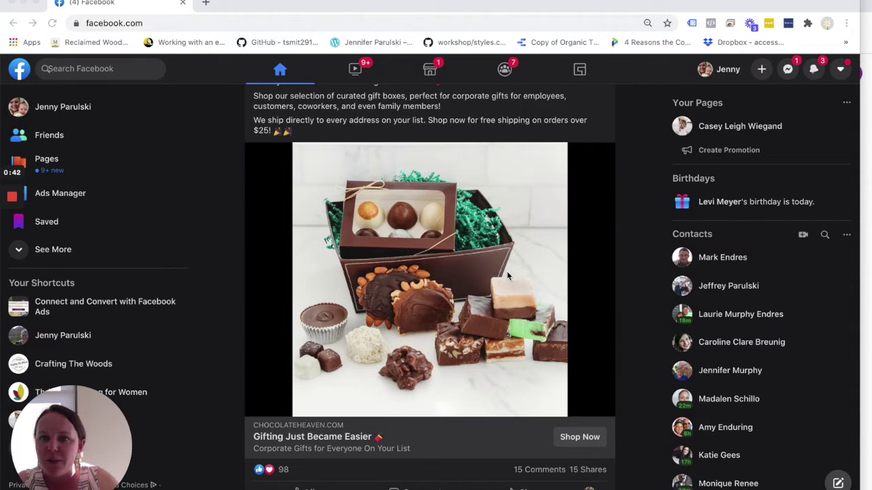
Open Ads Manager from the Facebook home page to view the campaigns list
{"action": "left_click", "coordinate": [66, 196]}
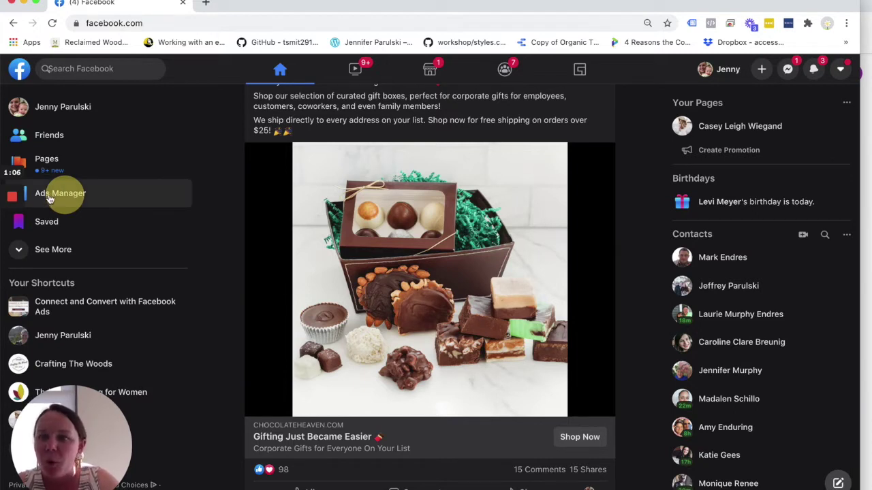
{"action": "left_click", "coordinate": [68, 197]}
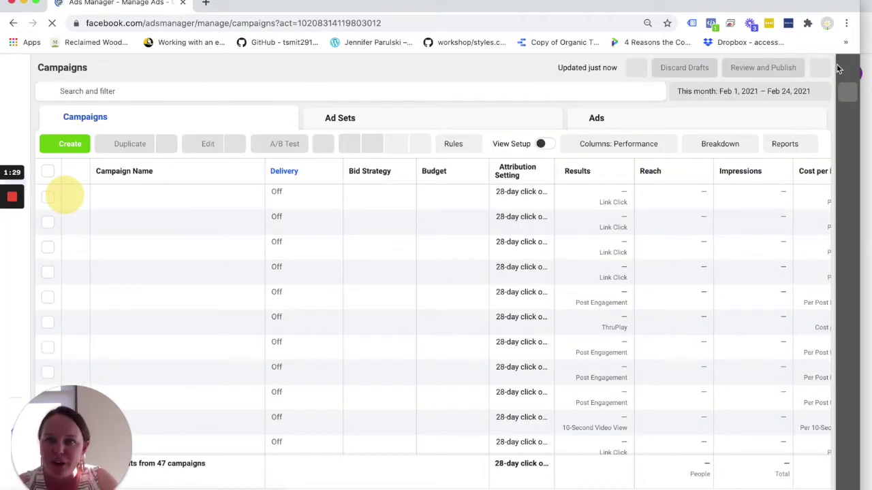
{"action": "left_click", "coordinate": [87, 123]}
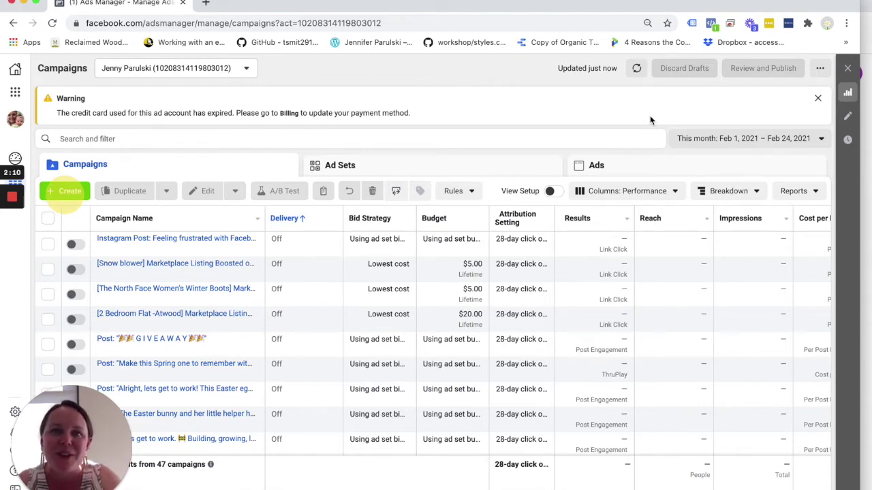
{"action": "mouse_move", "coordinate": [2, 204]}
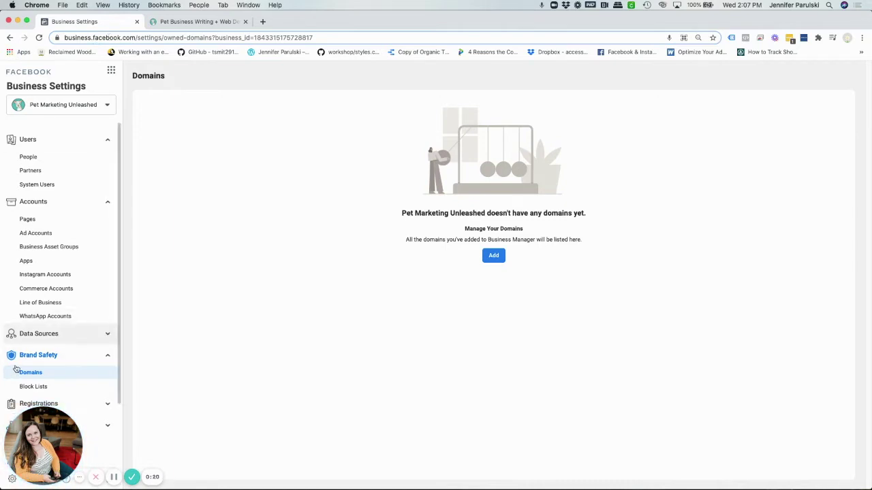
{"action": "left_click", "coordinate": [33, 355]}
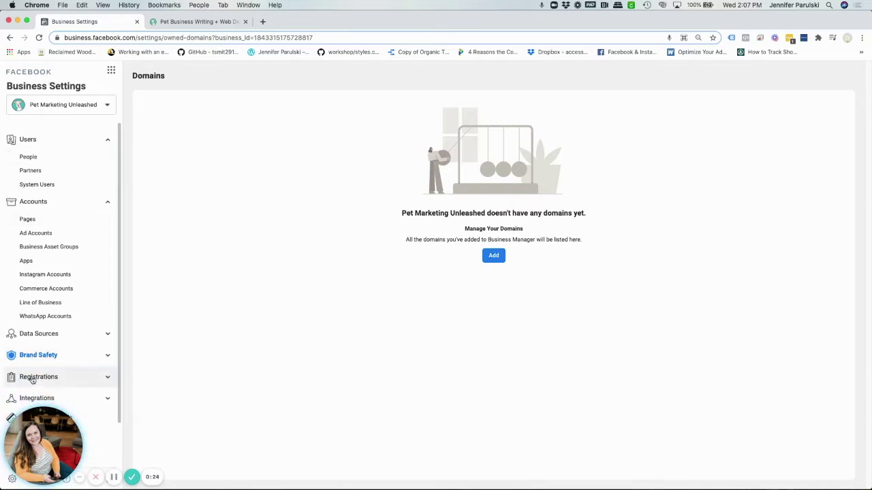
{"action": "left_click", "coordinate": [31, 355]}
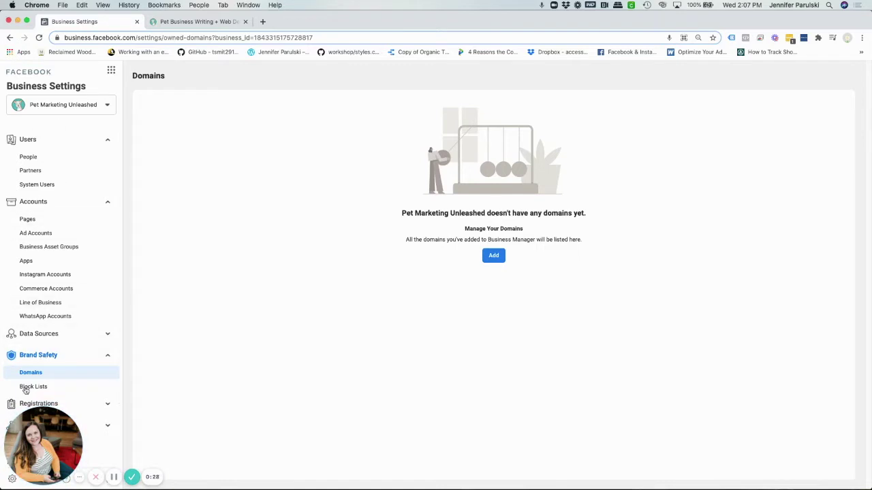
{"action": "left_click", "coordinate": [109, 73]}
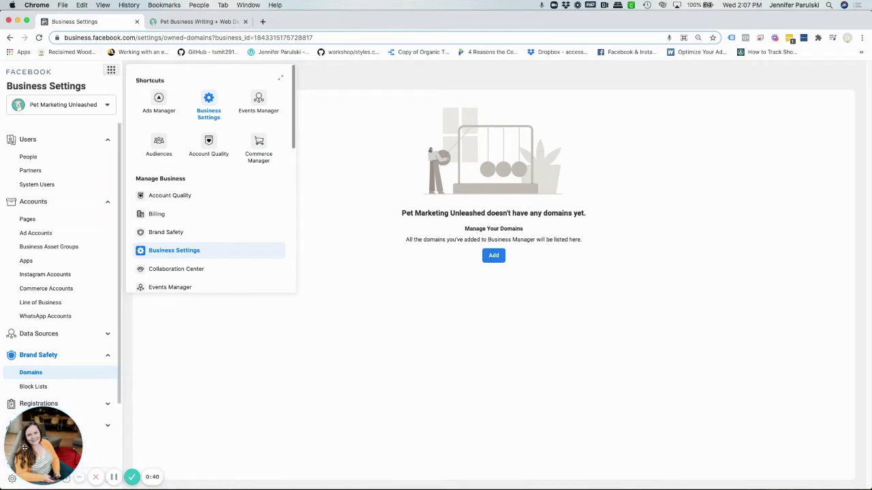
{"action": "left_click_drag", "start_coordinate": [40, 443], "coordinate": [49, 259]}
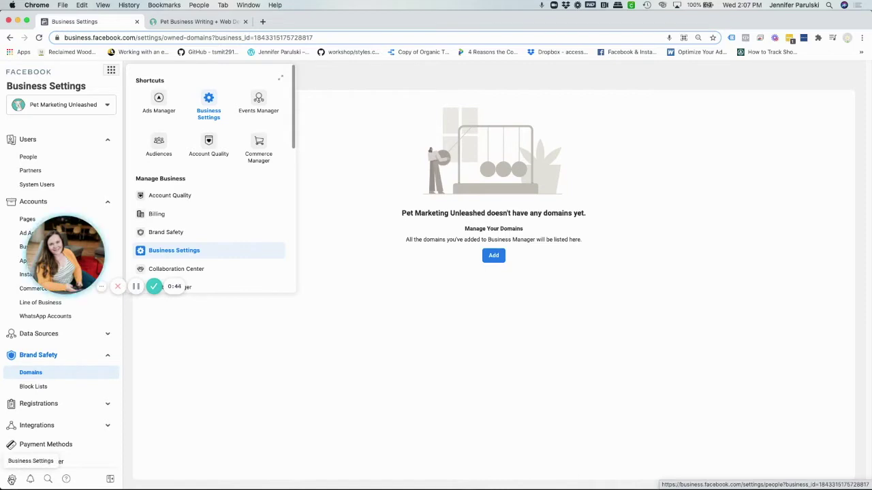
{"action": "left_click_drag", "start_coordinate": [60, 272], "coordinate": [44, 139]}
{"action": "left_click", "coordinate": [217, 396]}
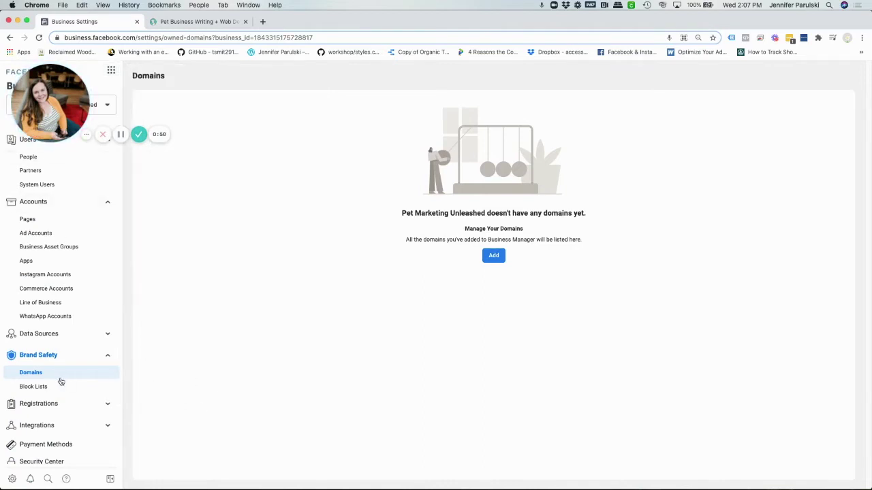
Open the Domains page under Brand Safety in the Pet Marketing Unleashed business settings
{"action": "left_click", "coordinate": [36, 361]}
{"action": "left_click", "coordinate": [34, 356]}
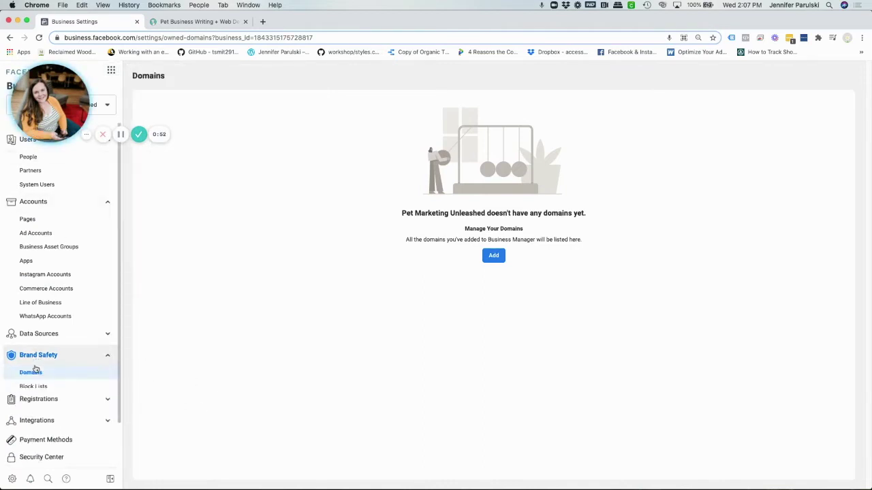
{"action": "left_click", "coordinate": [35, 373]}
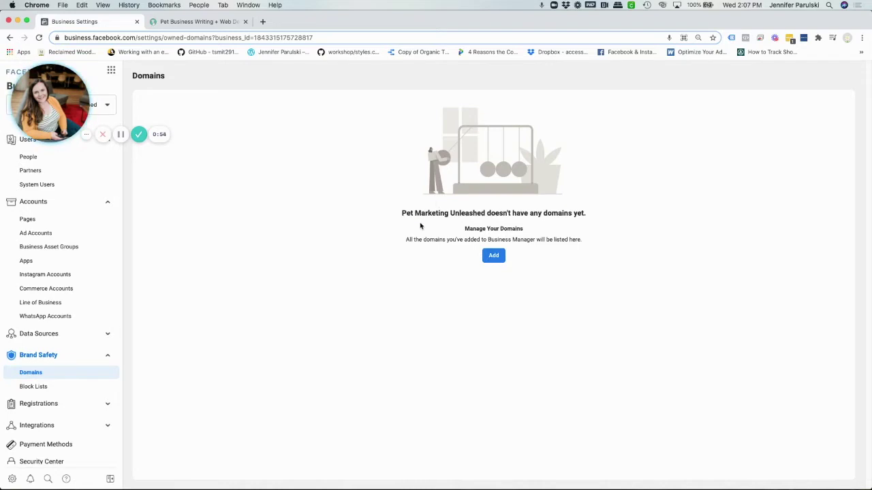
{"action": "left_click", "coordinate": [494, 260]}
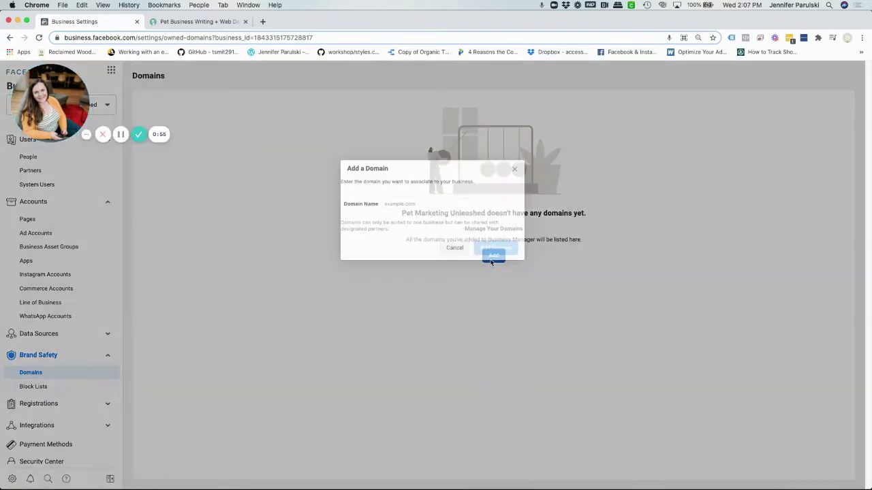
{"action": "left_click", "coordinate": [399, 204]}
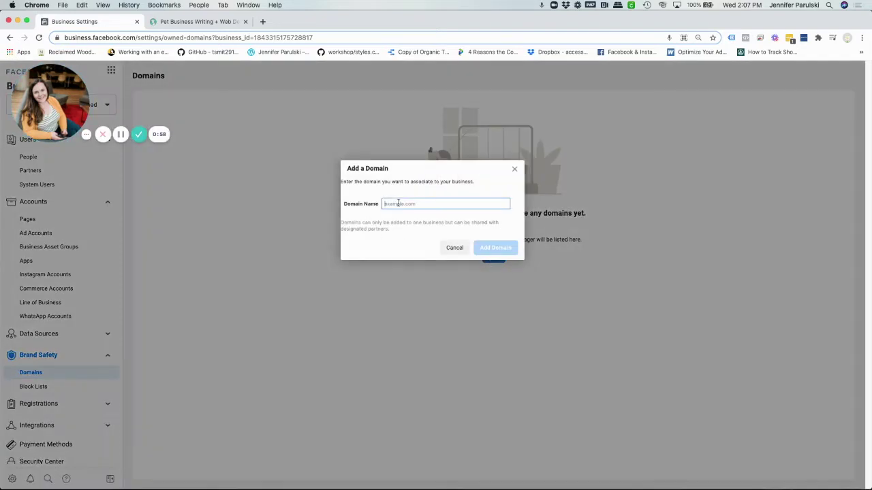
{"action": "type", "text": "https://www.petmarketingunleashed.com/"}
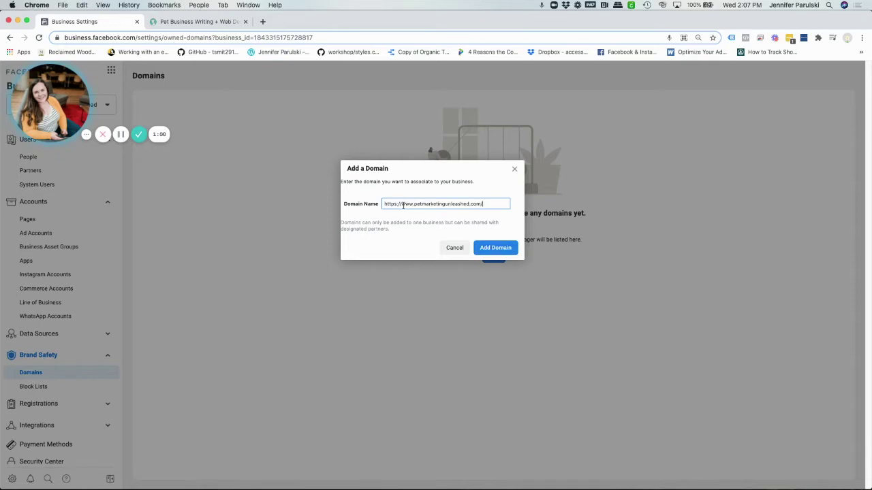
{"action": "triple_click", "coordinate": [395, 204]}
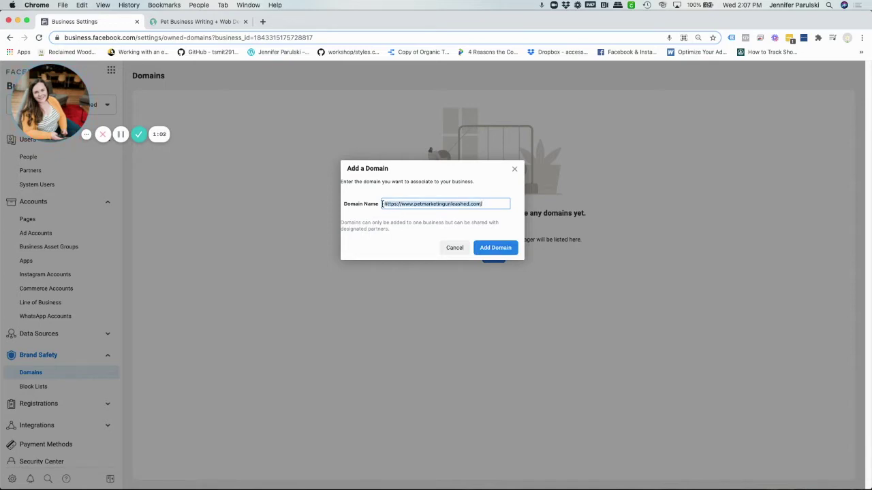
{"action": "left_click", "coordinate": [403, 204]}
{"action": "key", "text": "BackSpace"}
{"action": "key", "text": "BackSpace"}
{"action": "key", "text": "BackSpace"}
{"action": "key", "text": "BackSpace"}
{"action": "key", "text": "BackSpace"}
{"action": "key", "text": "BackSpace"}
{"action": "key", "text": "BackSpace"}
{"action": "key", "text": "BackSpace"}
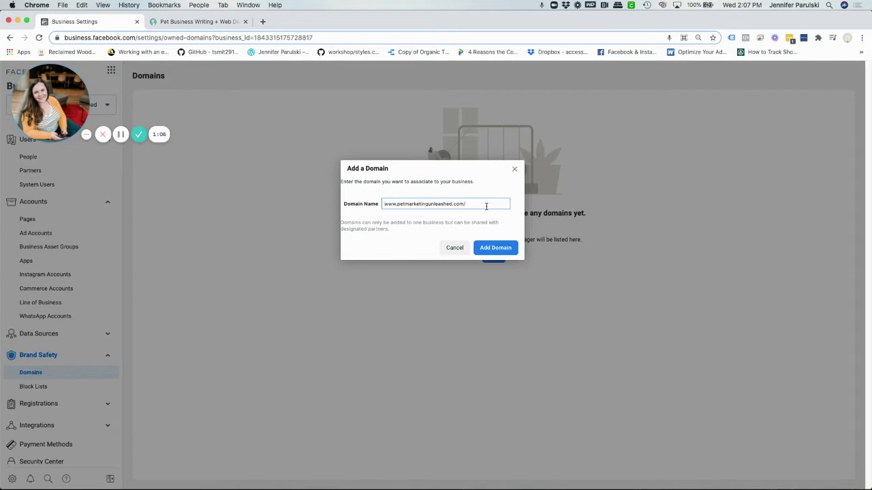
{"action": "key", "text": "BackSpace"}
{"action": "left_click", "coordinate": [485, 247]}
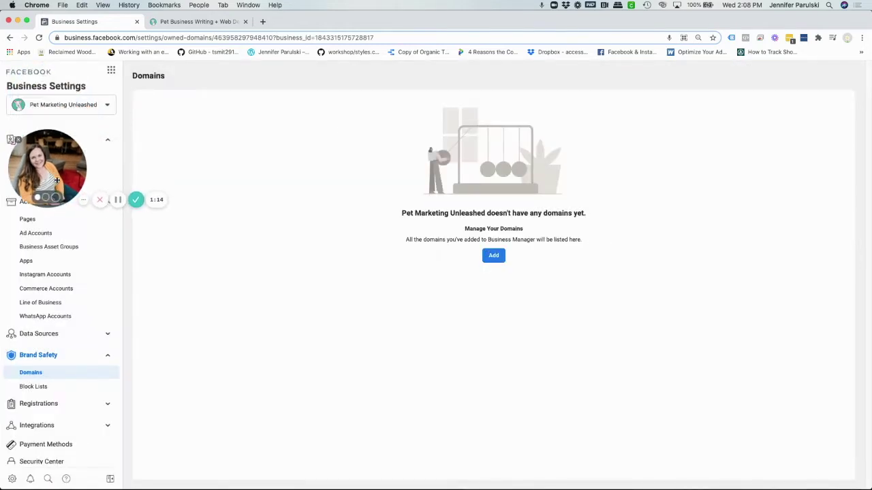
{"action": "left_click", "coordinate": [39, 37]}
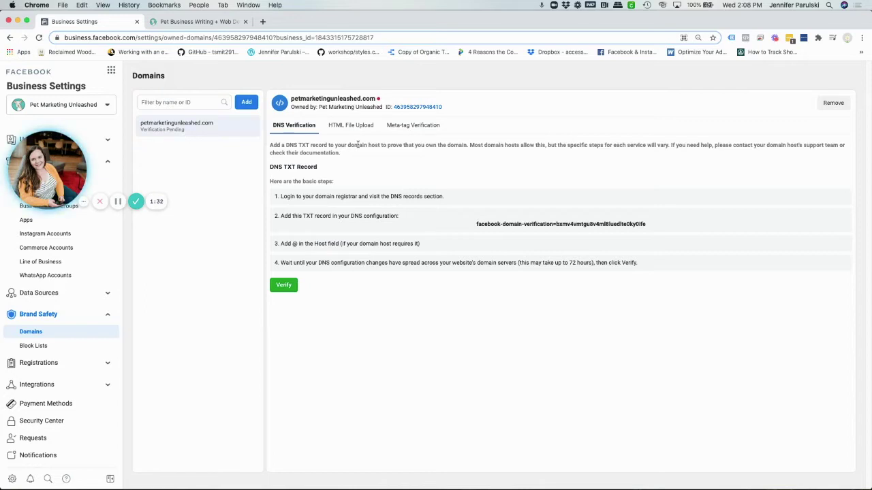
Review the DNS, HTML file upload and meta-tag verification instructions for petmarketingunleashed.com
{"action": "mouse_move", "coordinate": [379, 103]}
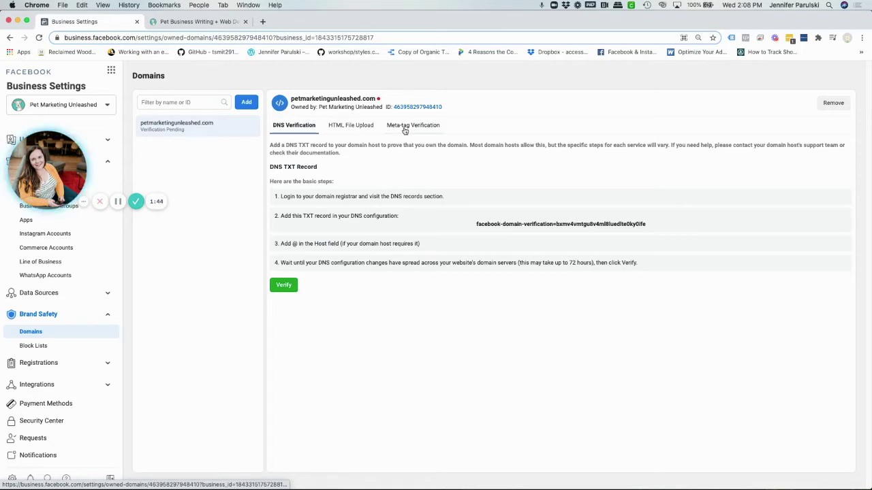
{"action": "left_click", "coordinate": [349, 126]}
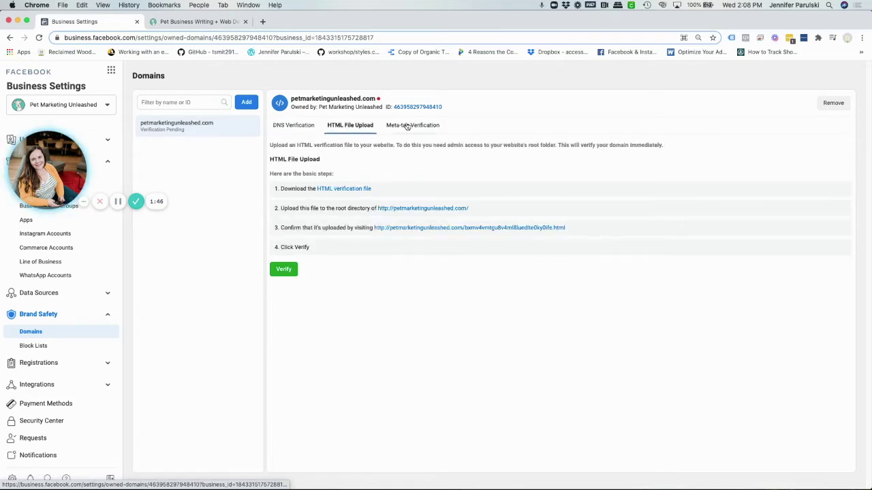
{"action": "left_click", "coordinate": [407, 126]}
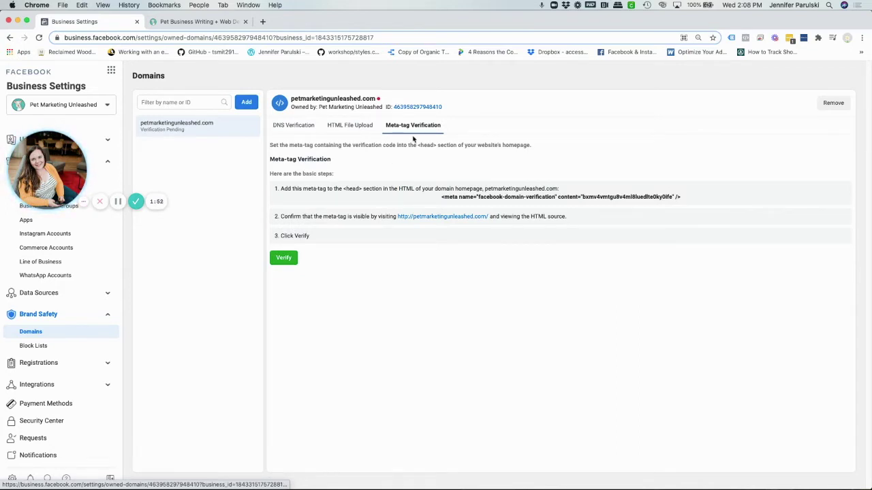
{"action": "left_click", "coordinate": [136, 201]}
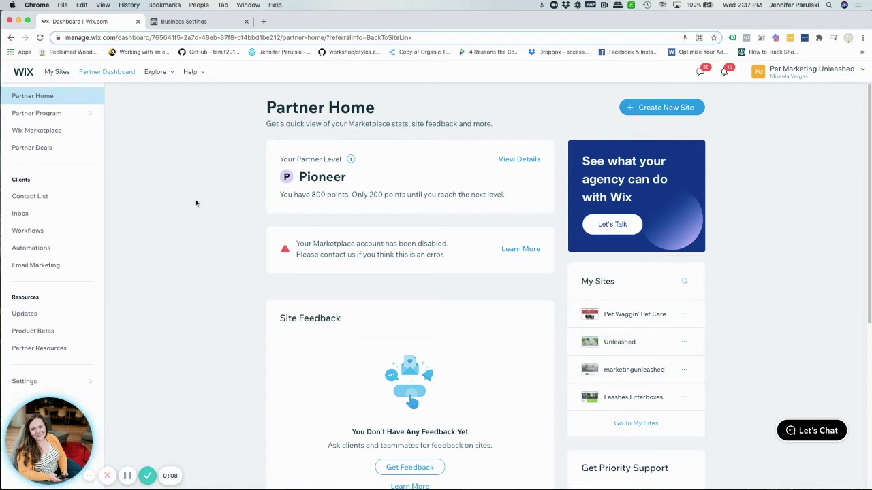
Copy the DNS TXT verification record for petmarketingunleashed.com from Facebook Business Settings and return to Wix
{"action": "left_click", "coordinate": [182, 21]}
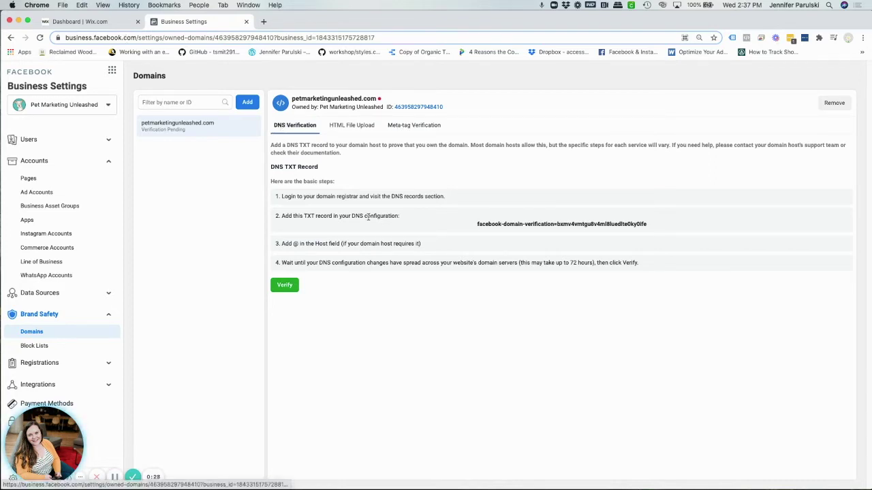
{"action": "left_click", "coordinate": [508, 231]}
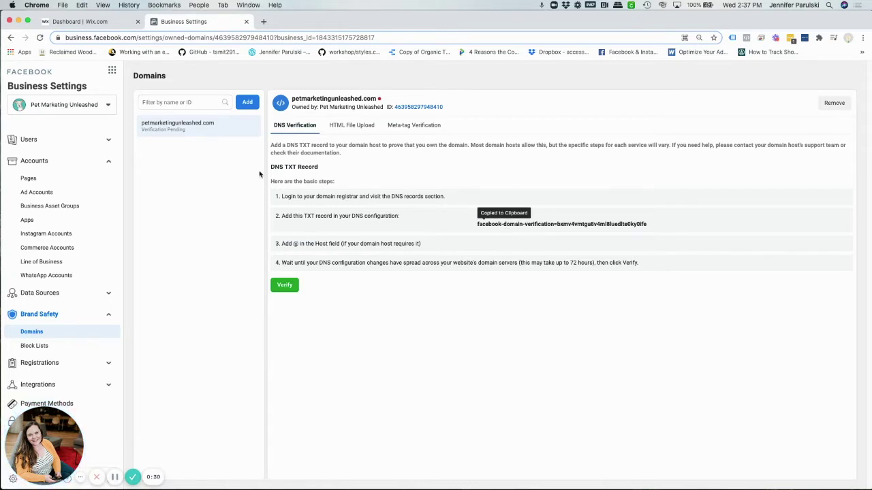
{"action": "left_click", "coordinate": [95, 21]}
Open the Domains page of the Wix account
{"action": "left_click", "coordinate": [833, 77]}
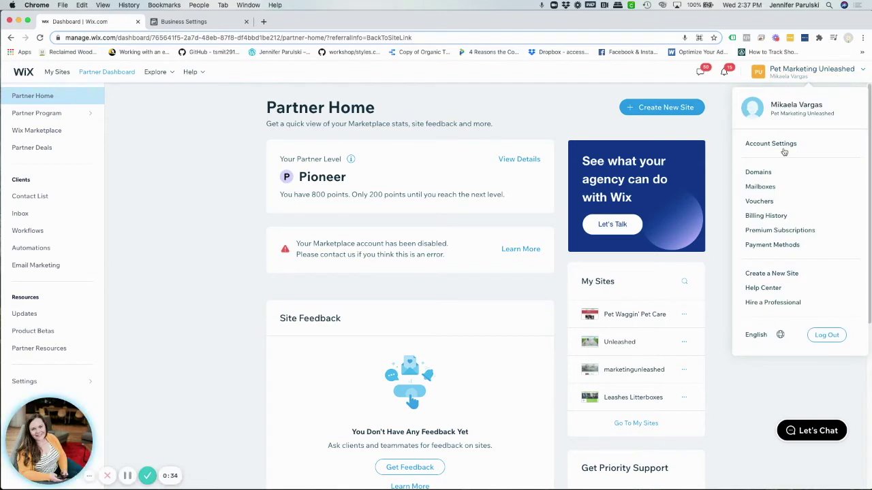
{"action": "left_click", "coordinate": [758, 175]}
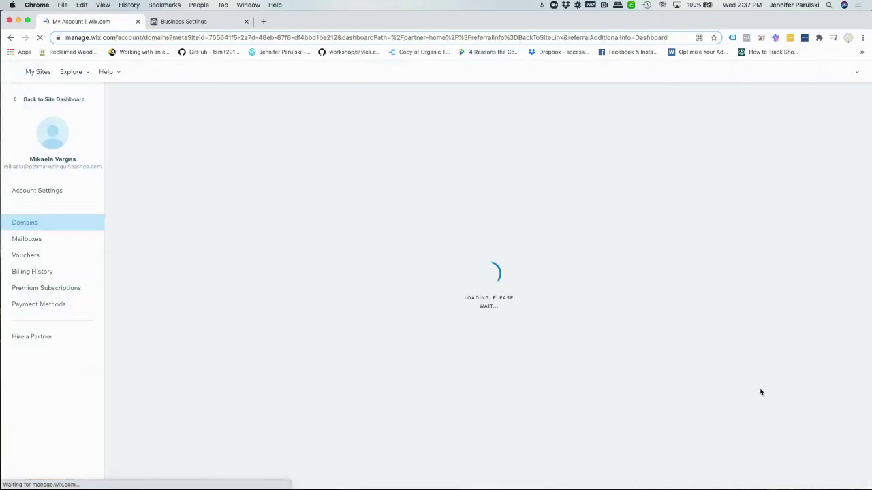
{"action": "left_click", "coordinate": [176, 20]}
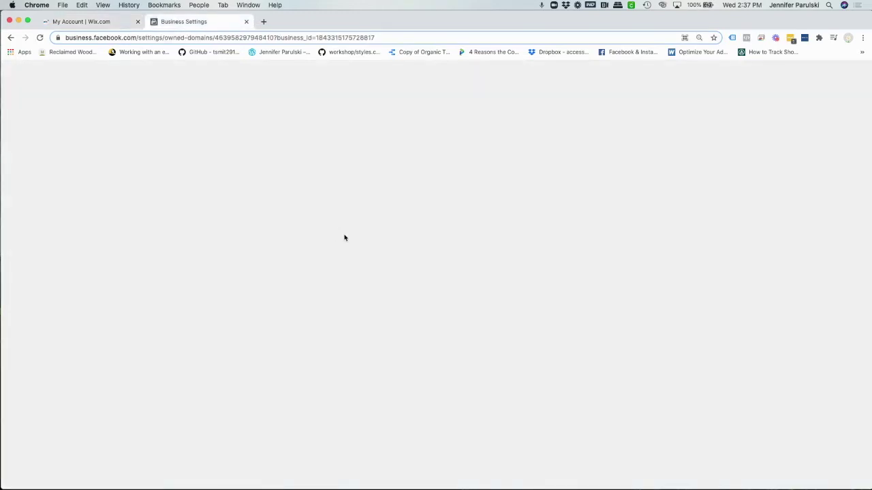
{"action": "left_click", "coordinate": [82, 21]}
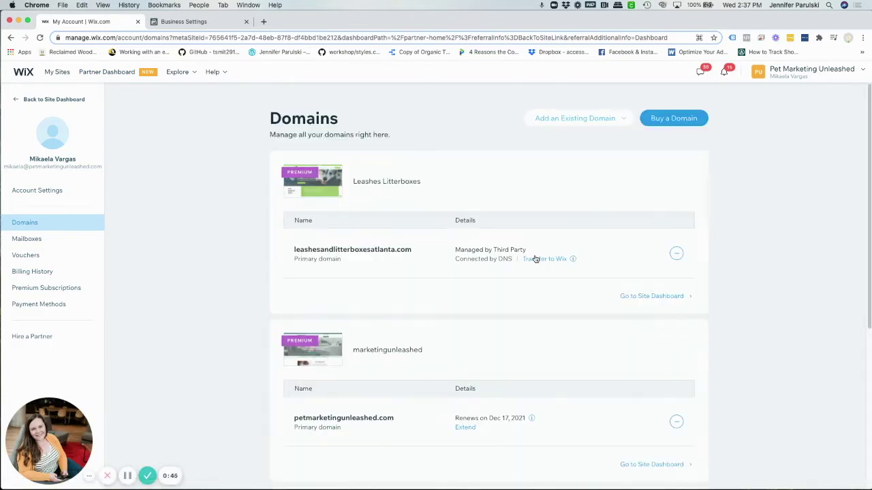
Open the DNS records management page for petmarketingunleashed.com
{"action": "scroll", "coordinate": [535, 257], "scroll_direction": "down", "scroll_amount": 3}
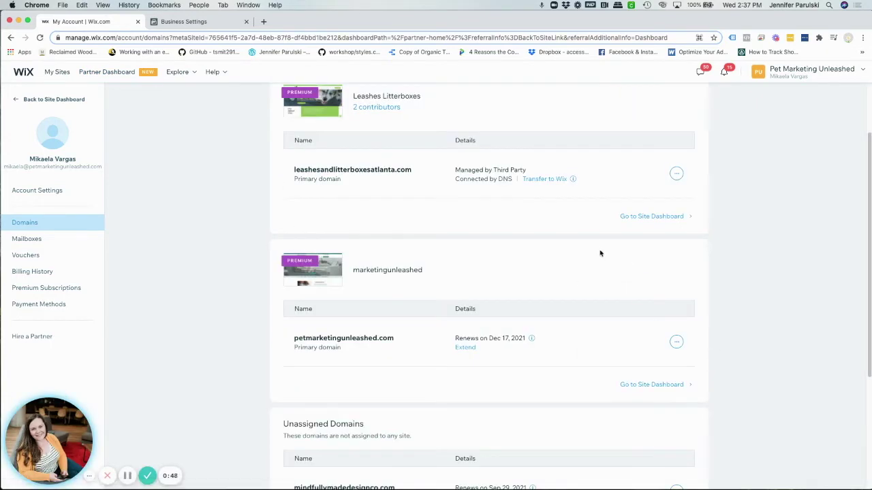
{"action": "left_click", "coordinate": [676, 342]}
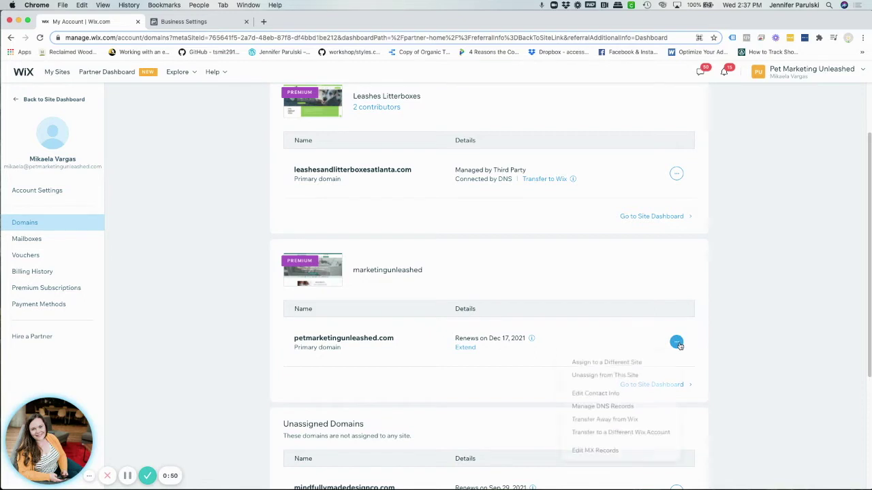
{"action": "scroll", "coordinate": [625, 409], "scroll_direction": "up", "scroll_amount": 3}
{"action": "left_click", "coordinate": [624, 405]}
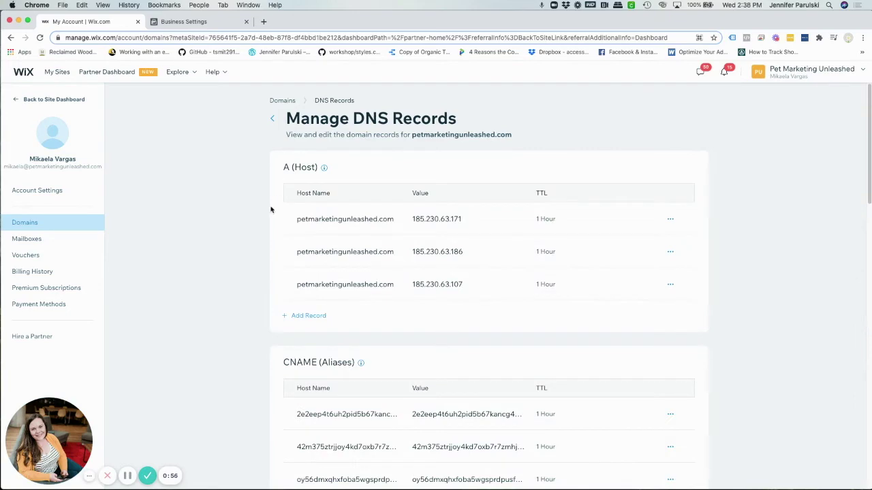
Add a TXT record to the petmarketingunleashed.com DNS with Facebook's copied domain verification code as its value, and save it
{"action": "scroll", "coordinate": [271, 209], "scroll_direction": "down", "scroll_amount": 5}
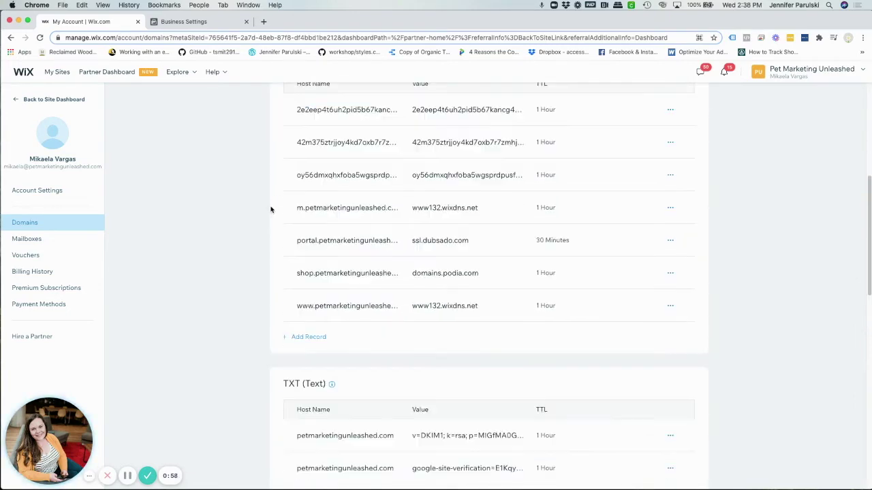
{"action": "scroll", "coordinate": [270, 209], "scroll_direction": "down", "scroll_amount": 2}
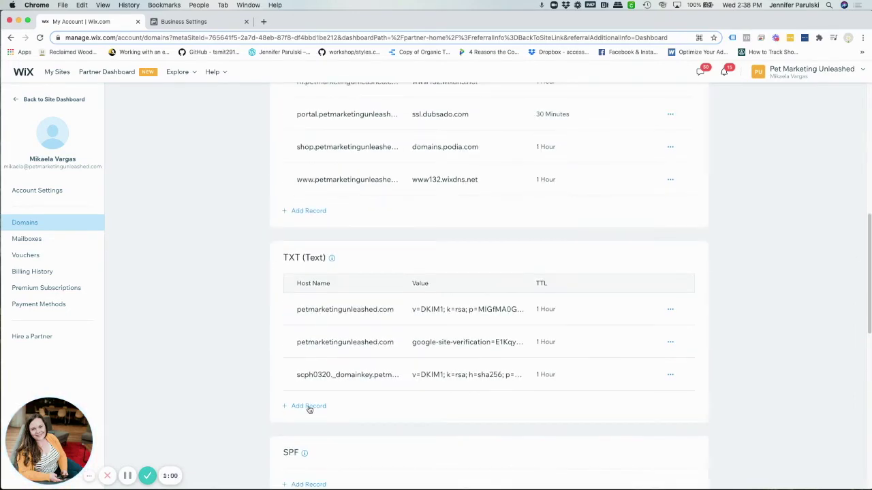
{"action": "left_click", "coordinate": [308, 406]}
{"action": "left_click", "coordinate": [452, 407]}
{"action": "right_click", "coordinate": [453, 407]}
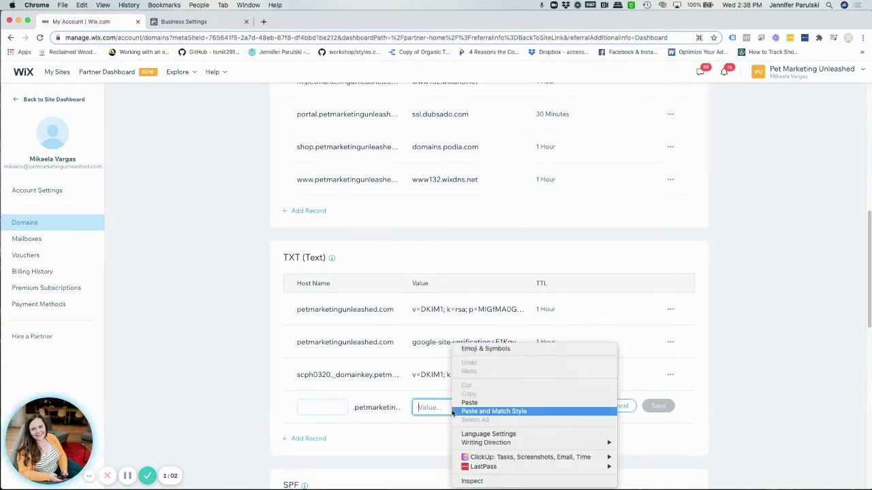
{"action": "left_click", "coordinate": [470, 402]}
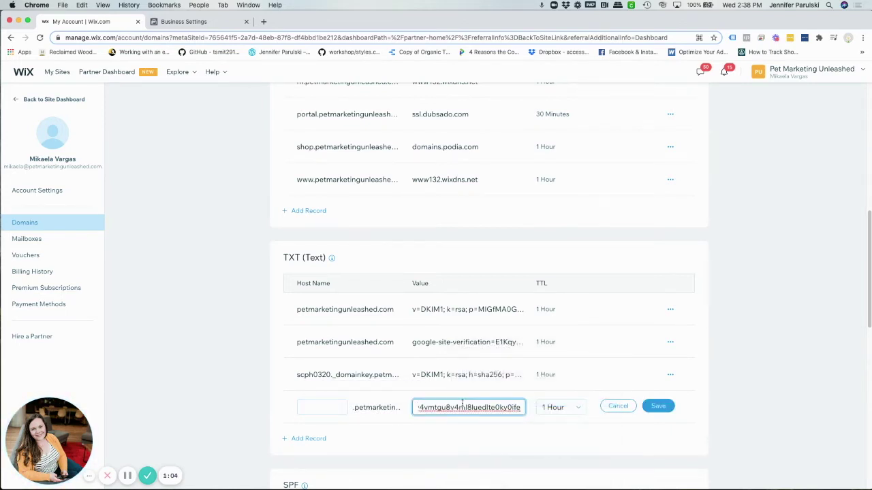
{"action": "left_click", "coordinate": [667, 409]}
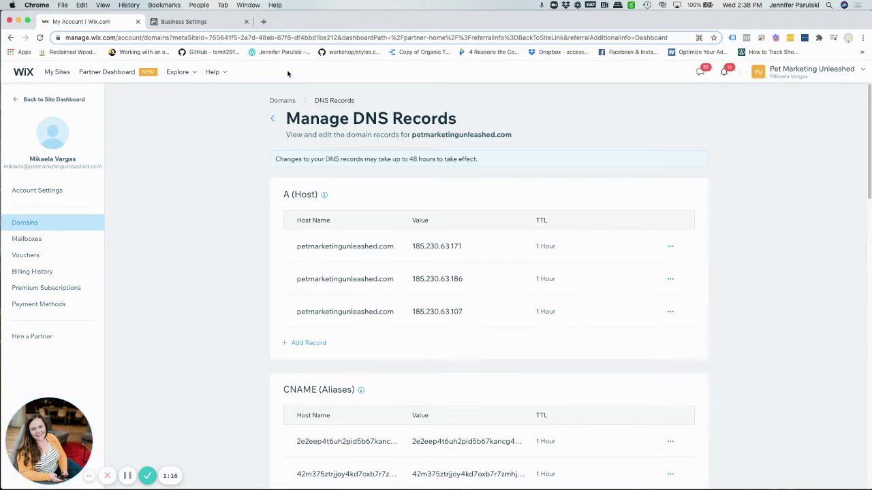
Switch to Facebook Business Settings and try to verify petmarketingunleashed.com through DNS verification
{"action": "left_click", "coordinate": [197, 21]}
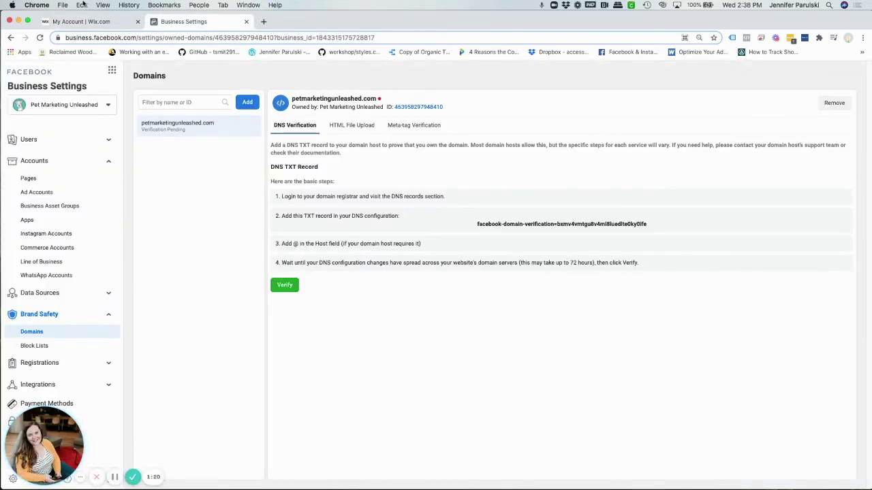
{"action": "left_click", "coordinate": [284, 286]}
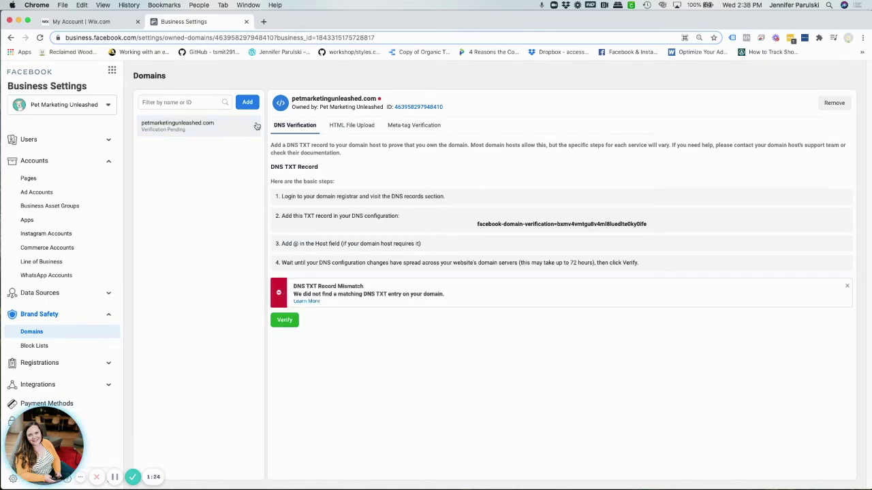
{"action": "left_click", "coordinate": [282, 321]}
{"action": "left_click", "coordinate": [846, 287]}
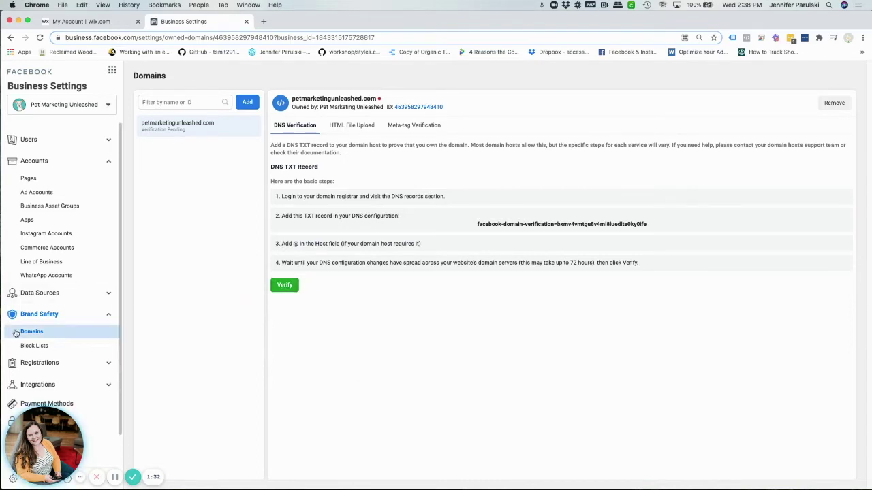
{"action": "left_click", "coordinate": [135, 479]}
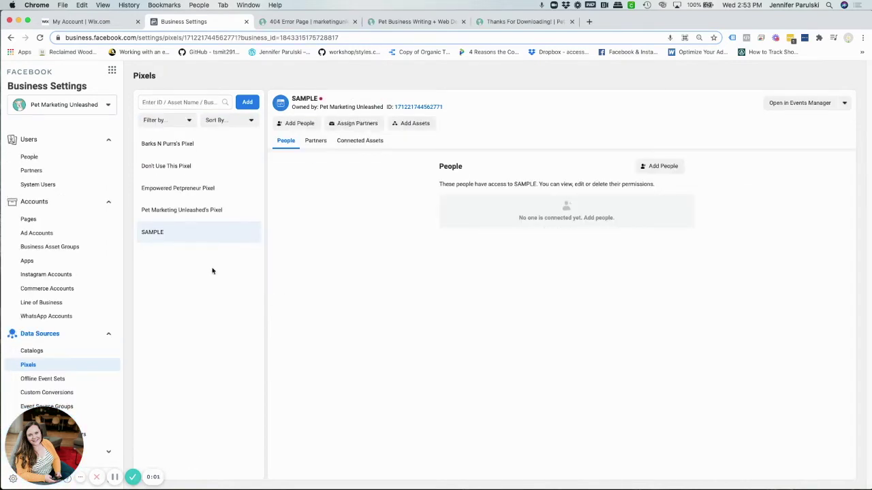
Open the Brand Safety domains and check the verification status of petmarketingunleashed.com
{"action": "left_click", "coordinate": [109, 334]}
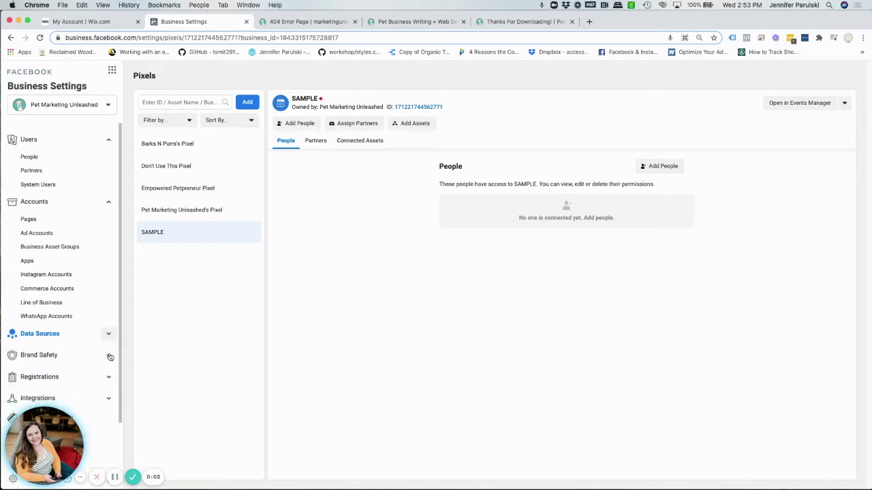
{"action": "left_click", "coordinate": [108, 356]}
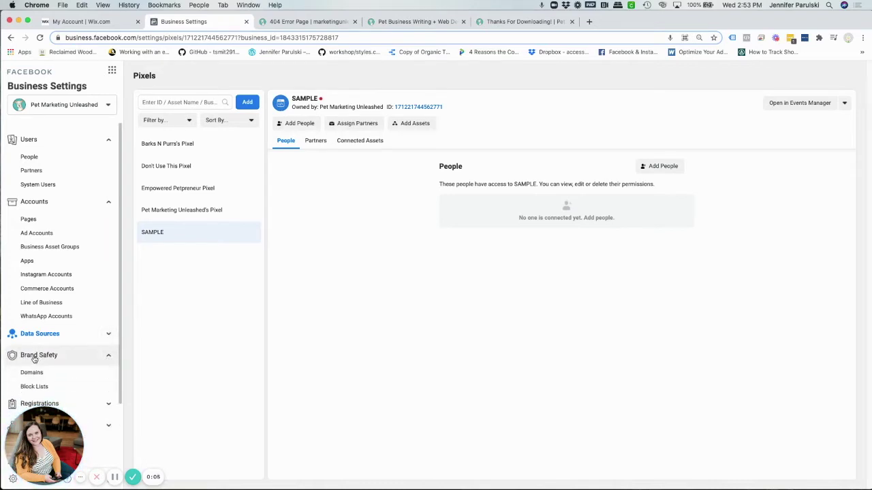
{"action": "left_click", "coordinate": [31, 376]}
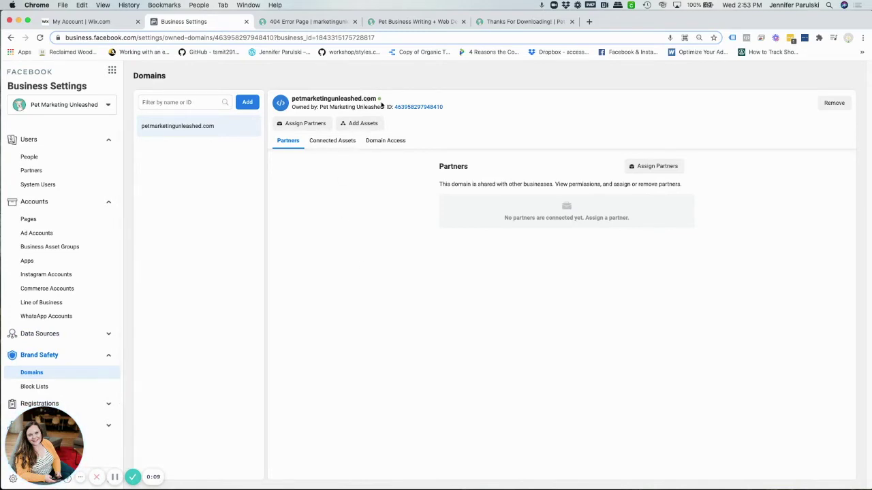
{"action": "mouse_move", "coordinate": [380, 101]}
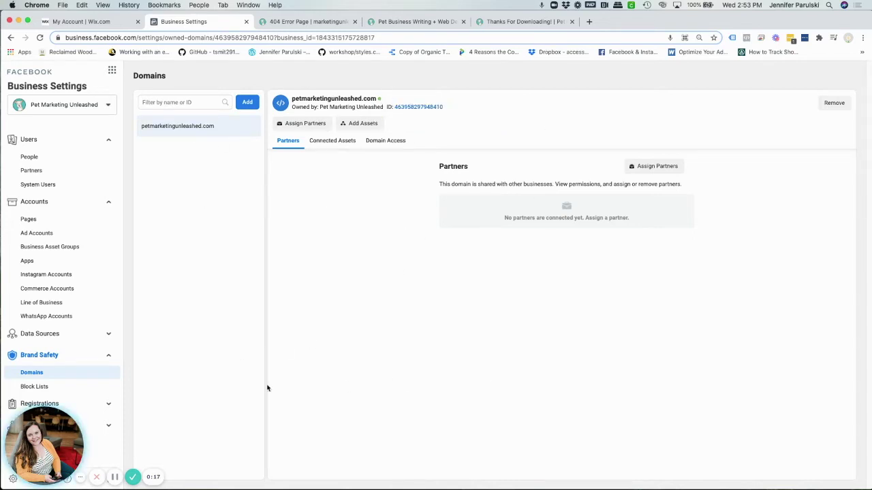
Review the assets connected to petmarketingunleashed.com and the pages offered for adding to the domain
{"action": "left_click", "coordinate": [320, 145]}
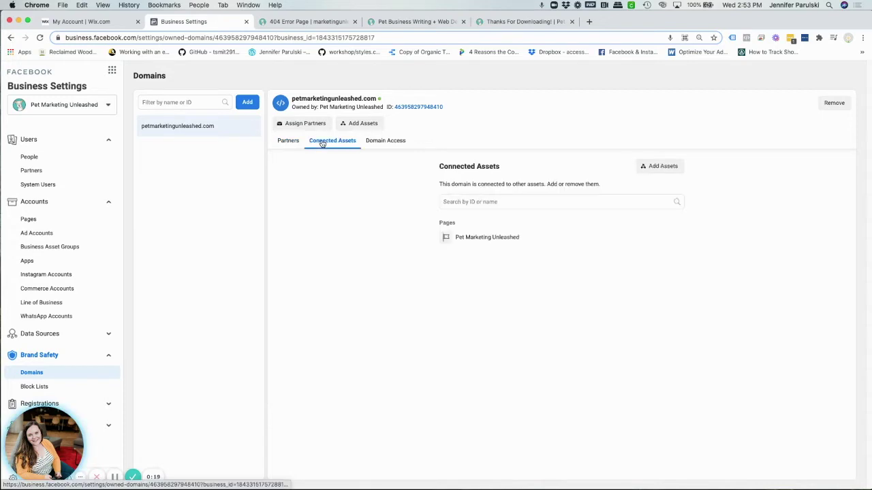
{"action": "left_click", "coordinate": [655, 167]}
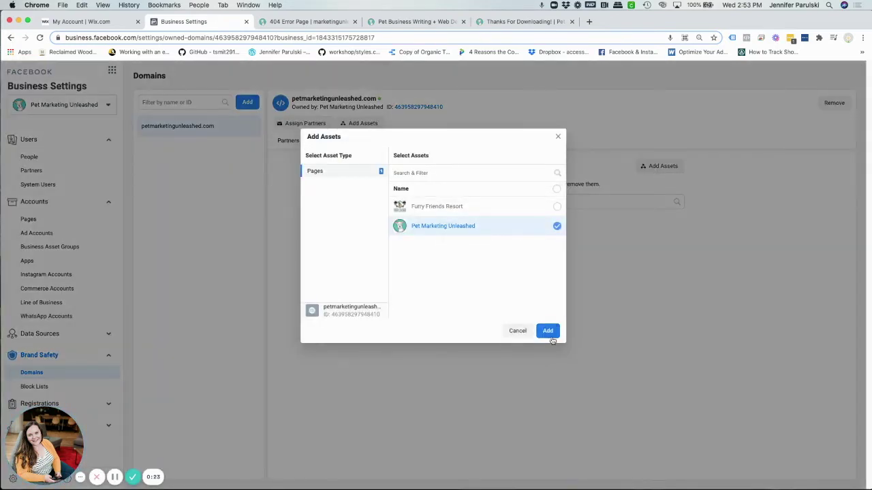
{"action": "left_click", "coordinate": [558, 137]}
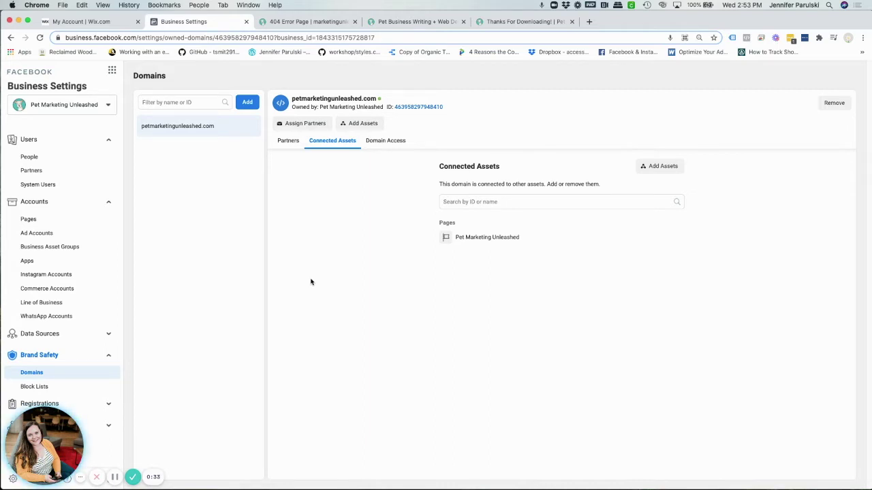
Open the list of Pixels in the business's data sources
{"action": "left_click", "coordinate": [110, 355]}
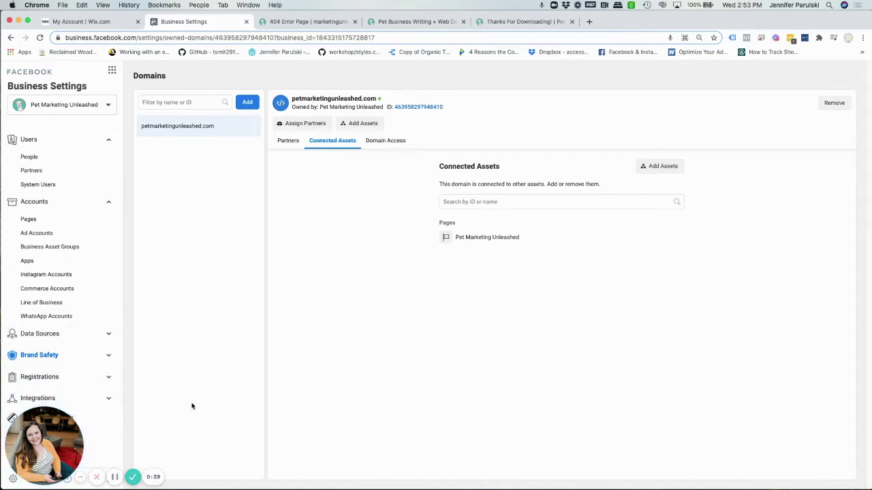
{"action": "left_click", "coordinate": [106, 335]}
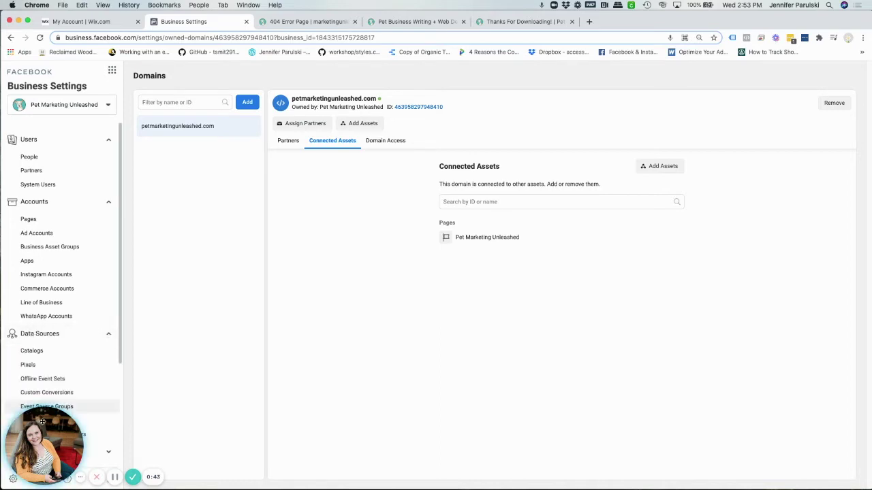
{"action": "left_click", "coordinate": [28, 367]}
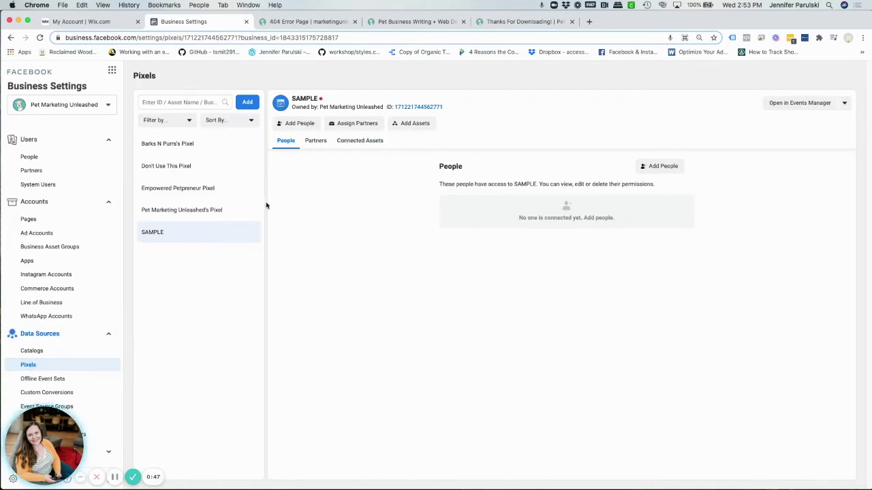
Check the petmarketingunleashed.com home page for an installed pixel with Facebook Pixel Helper
{"action": "left_click", "coordinate": [427, 26]}
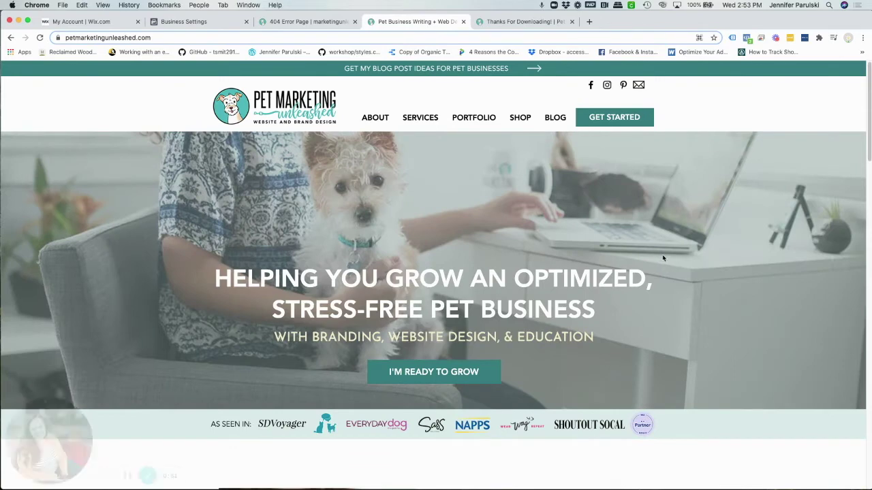
{"action": "left_click", "coordinate": [747, 39]}
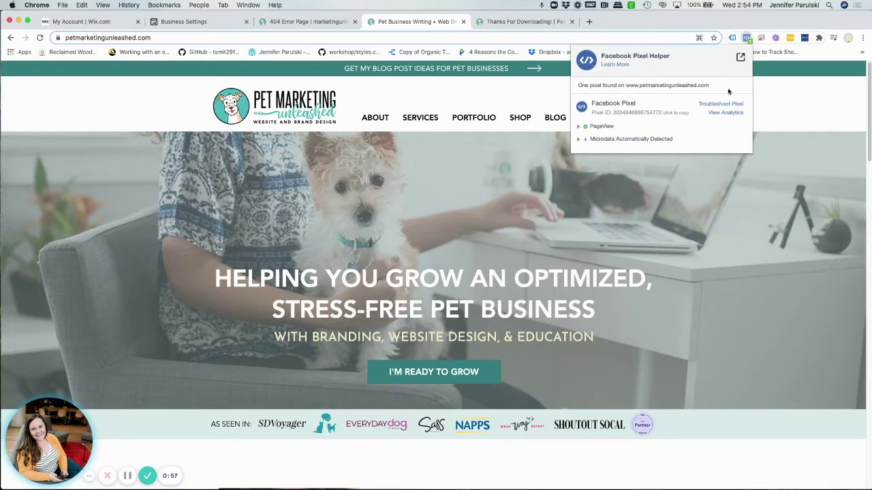
{"action": "left_click", "coordinate": [635, 209]}
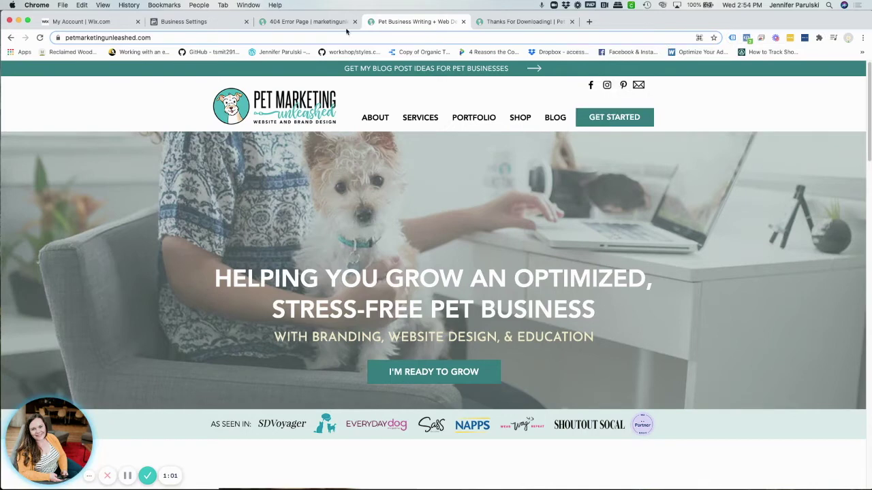
{"action": "left_click", "coordinate": [194, 21]}
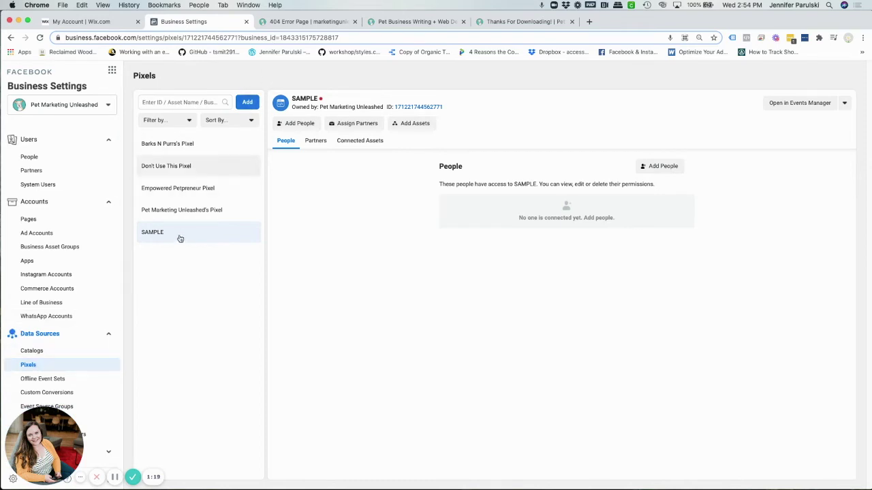
{"action": "left_click", "coordinate": [182, 214]}
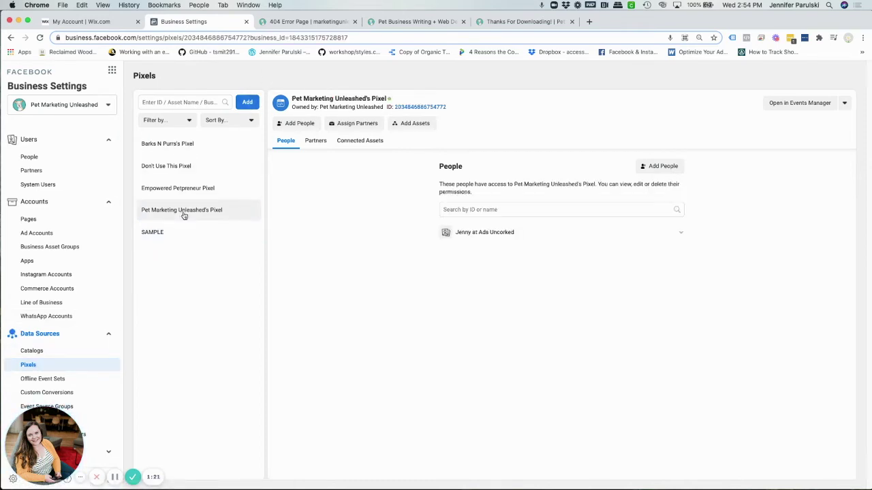
{"action": "left_click", "coordinate": [417, 124]}
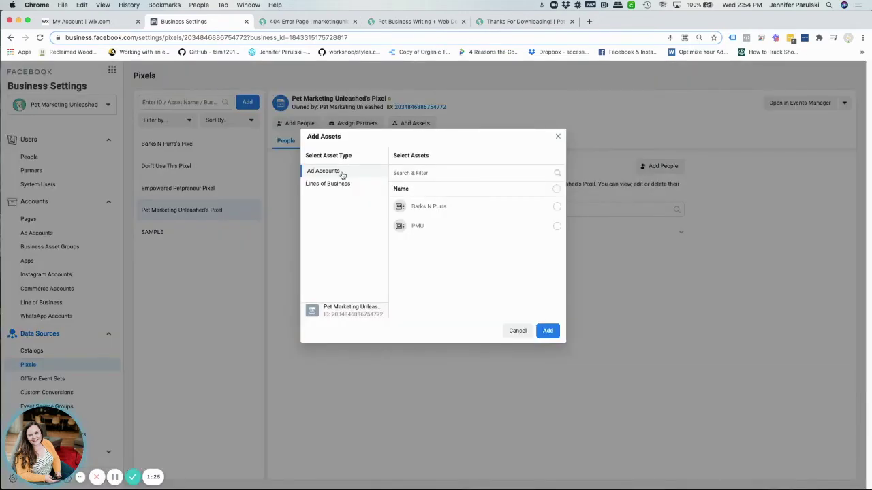
{"action": "left_click", "coordinate": [559, 137]}
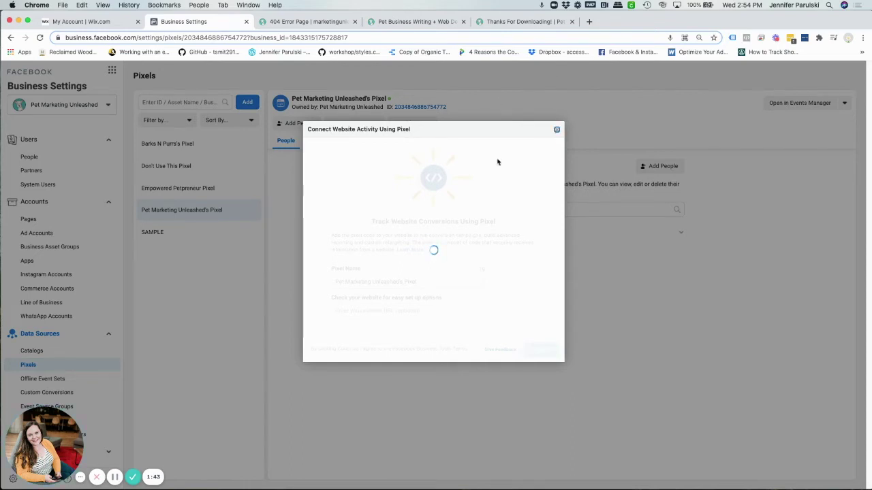
{"action": "left_click", "coordinate": [557, 133]}
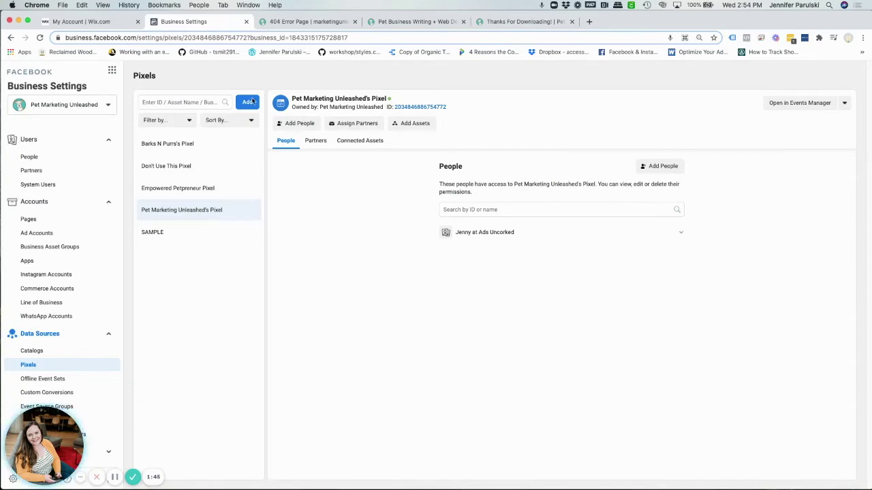
Create a new pixel named TEST without a website URL
{"action": "left_click", "coordinate": [248, 102]}
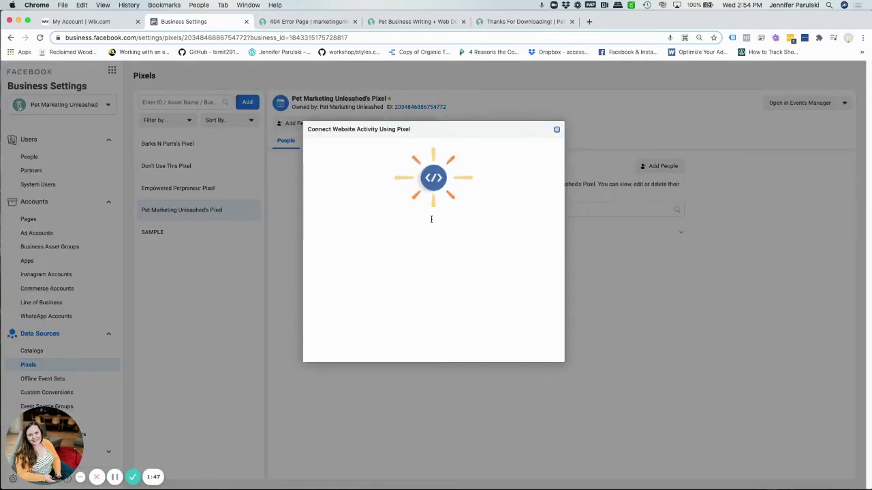
{"action": "left_click", "coordinate": [428, 281]}
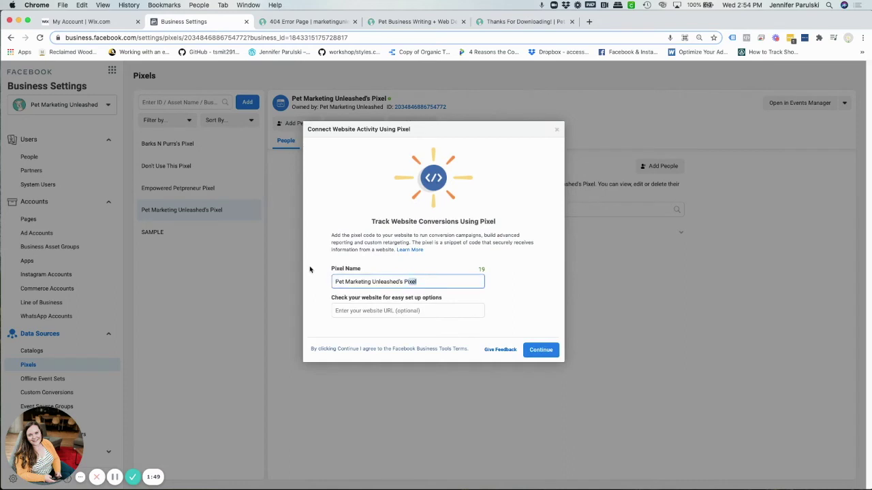
{"action": "key", "text": "super+a"}
{"action": "type", "text": "TES"}
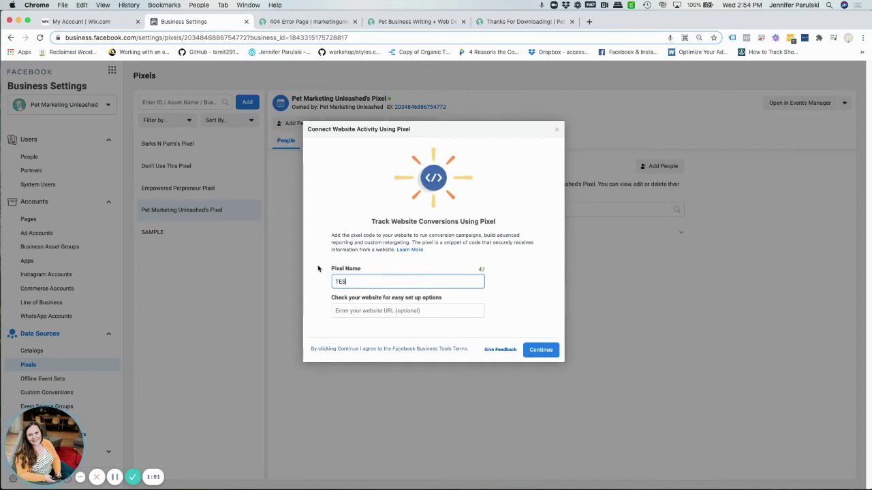
{"action": "type", "text": "T"}
{"action": "left_click", "coordinate": [541, 350]}
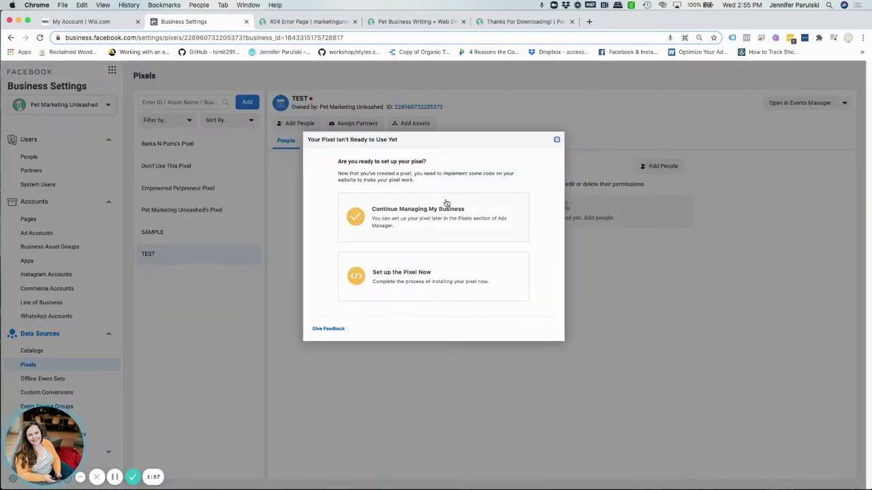
Review the first instructions for installing the TEST pixel through the Wix partner integration, and close the guide at Select Marketing Integrations
{"action": "left_click", "coordinate": [383, 278]}
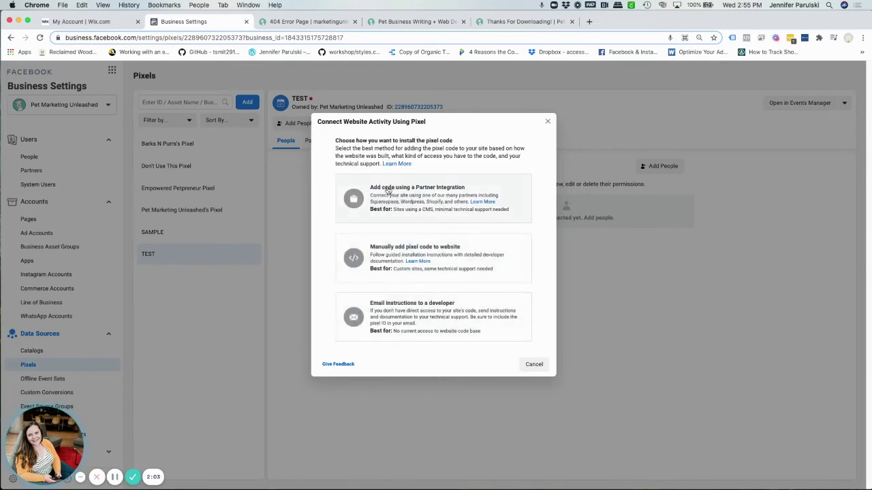
{"action": "left_click", "coordinate": [439, 197]}
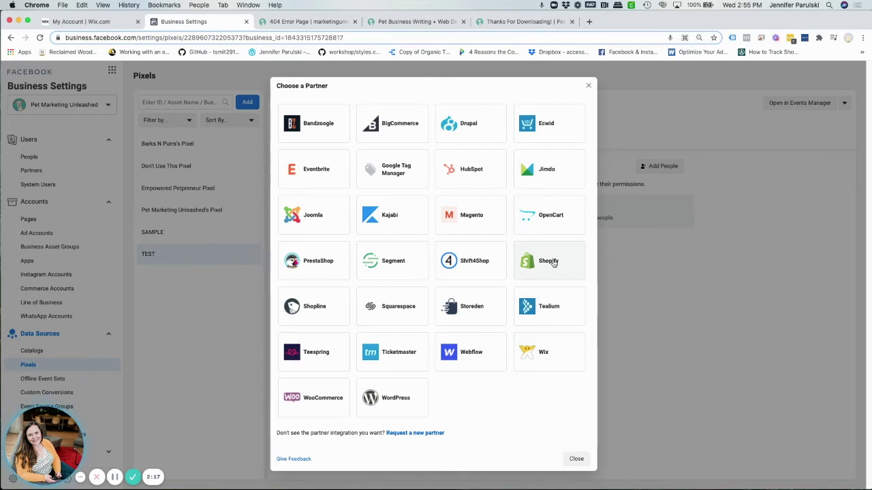
{"action": "left_click", "coordinate": [532, 359]}
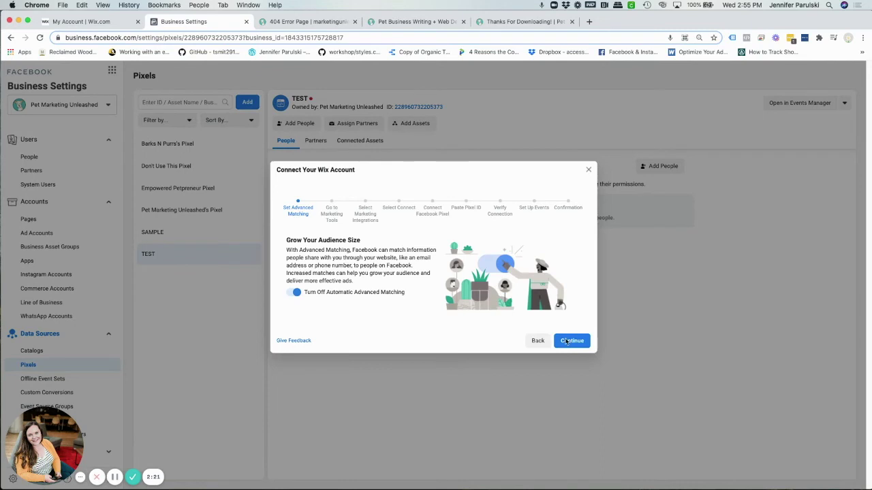
{"action": "left_click", "coordinate": [570, 340]}
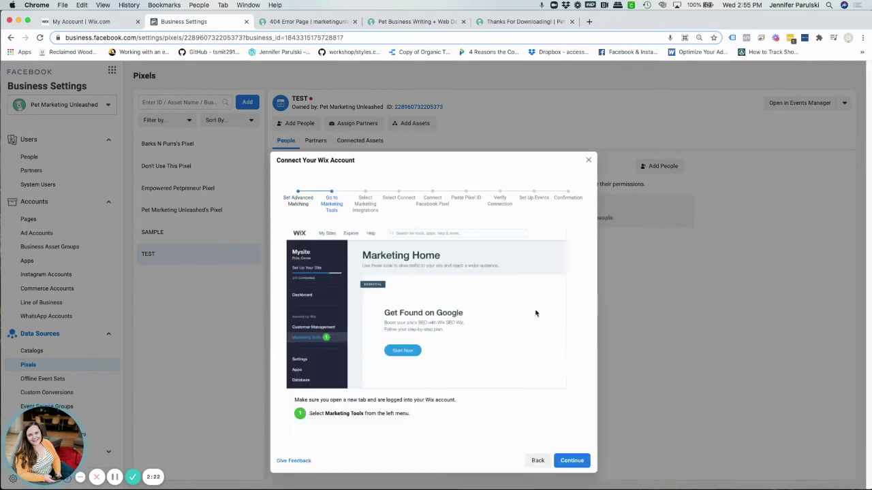
{"action": "left_click", "coordinate": [570, 462]}
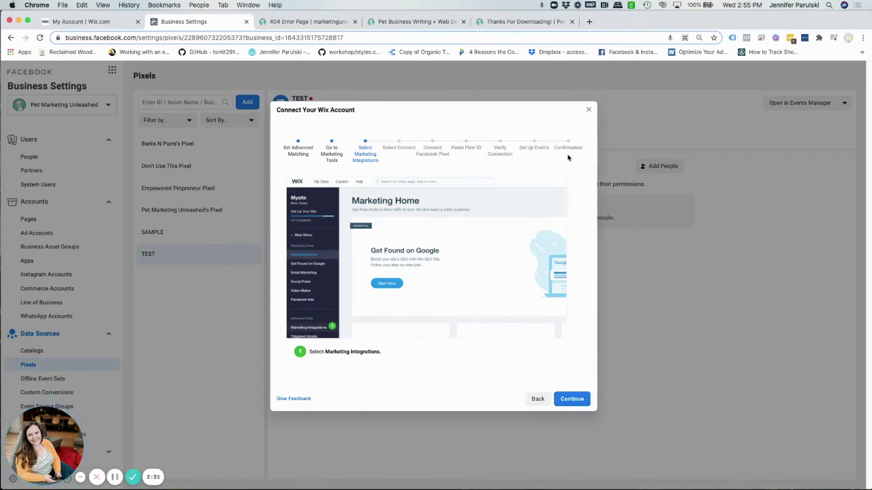
{"action": "left_click", "coordinate": [589, 110]}
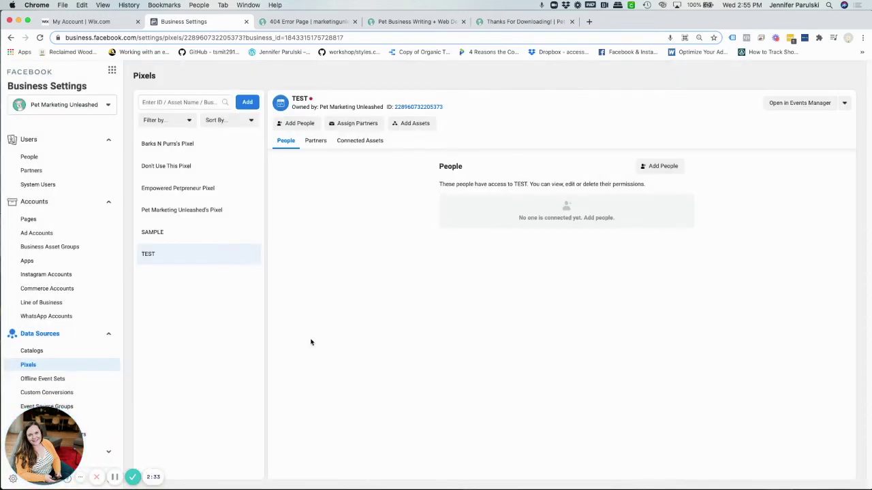
Look over the petmarketingunleashed.com home page and open the site's Blog page
{"action": "left_click", "coordinate": [434, 23]}
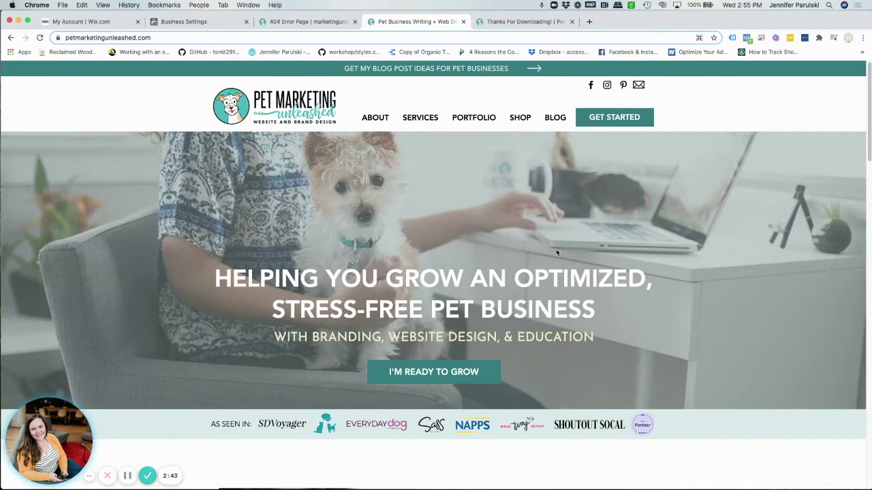
{"action": "scroll", "coordinate": [555, 252], "scroll_direction": "down", "scroll_amount": 2}
{"action": "scroll", "coordinate": [556, 252], "scroll_direction": "up", "scroll_amount": 2}
{"action": "left_click", "coordinate": [416, 119]}
{"action": "left_click", "coordinate": [556, 122]}
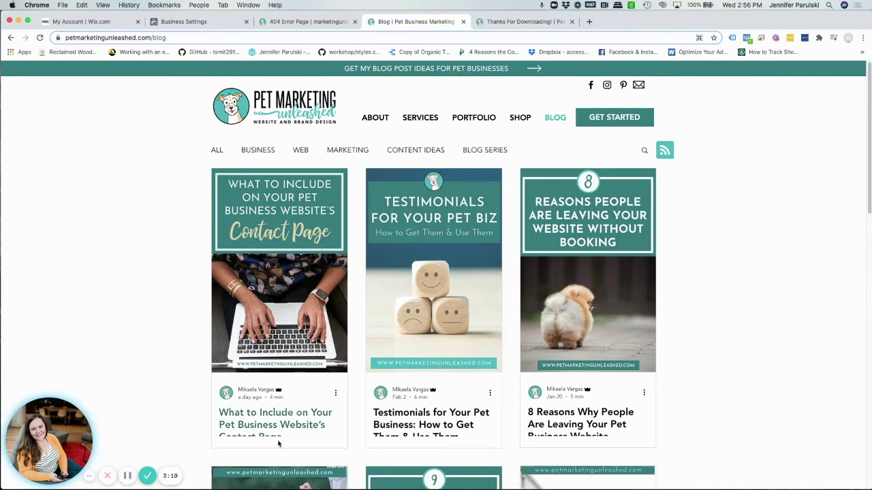
Copy the full URL of the blog-topics-thank-you page on petmarketingunleashed.com
{"action": "left_click", "coordinate": [524, 21]}
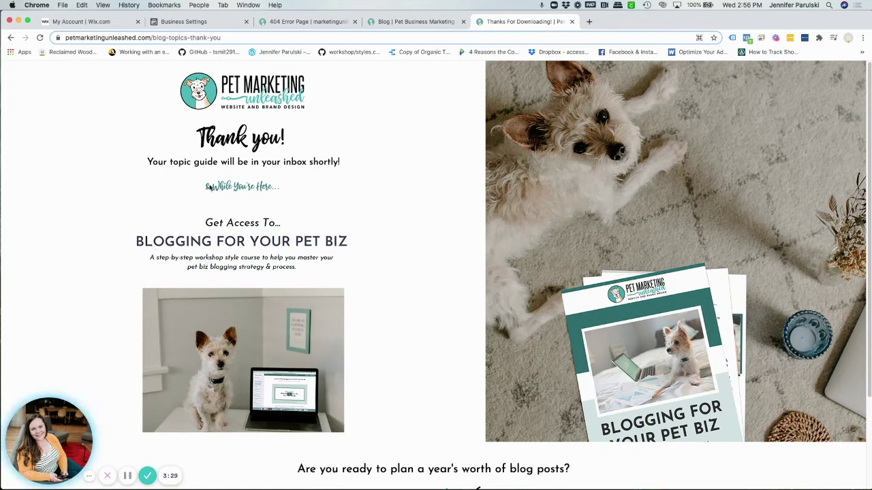
{"action": "left_click", "coordinate": [163, 38]}
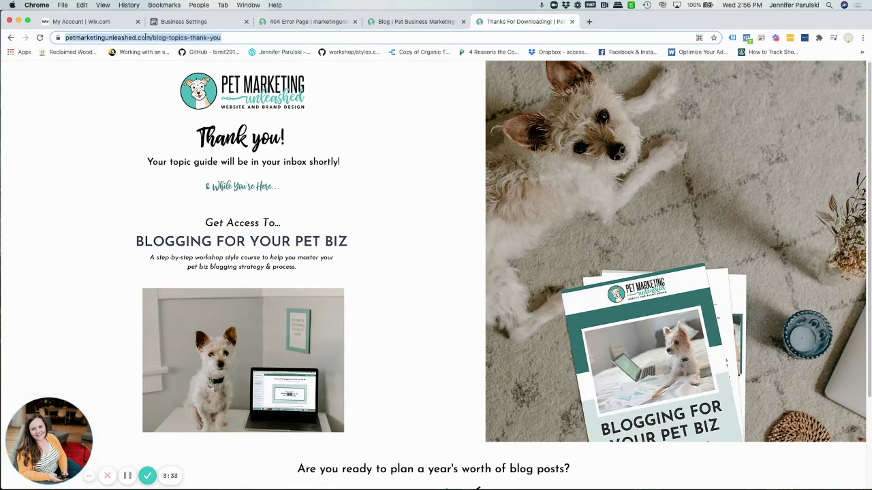
{"action": "left_click", "coordinate": [168, 39]}
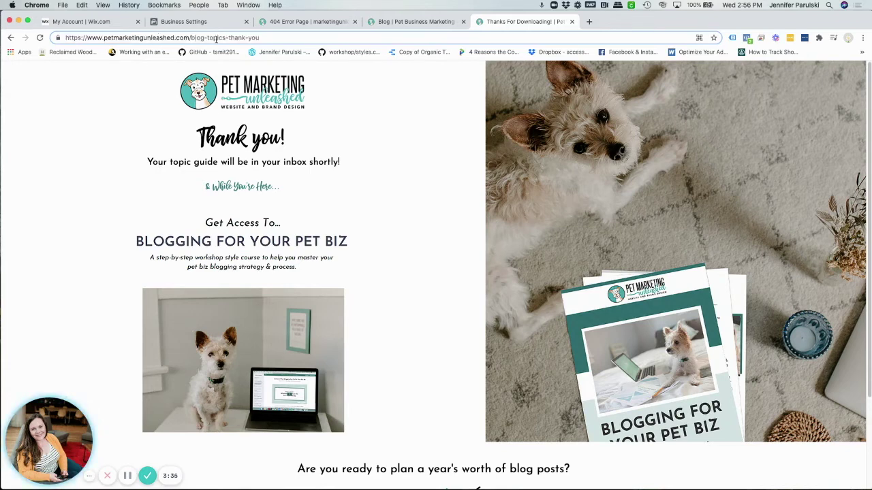
{"action": "left_click_drag", "start_coordinate": [191, 38], "coordinate": [230, 38]}
{"action": "left_click", "coordinate": [265, 37]}
{"action": "left_click", "coordinate": [313, 37]}
{"action": "triple_click", "coordinate": [312, 38]}
{"action": "key", "text": "super+c"}
{"action": "left_click", "coordinate": [334, 178]}
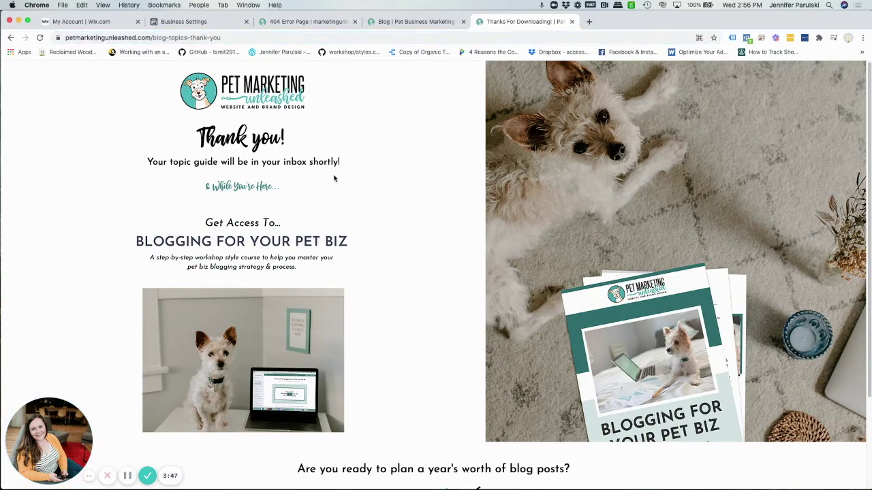
{"action": "left_click", "coordinate": [190, 21]}
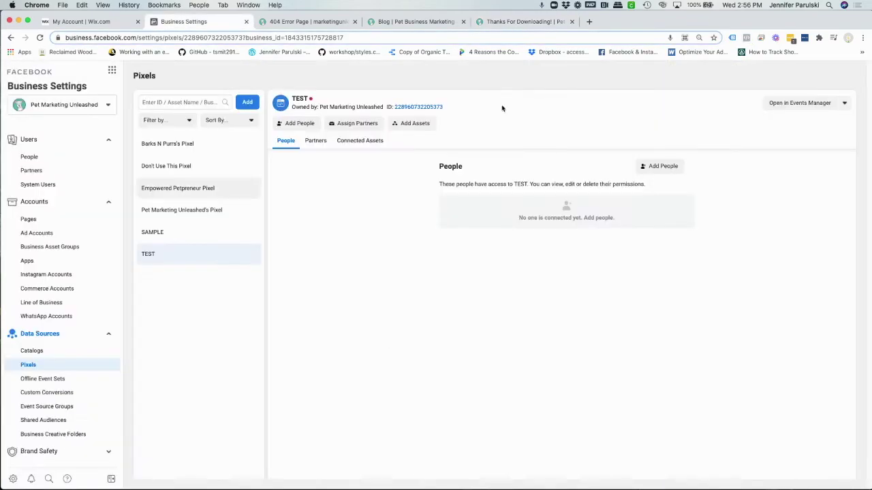
{"action": "left_click", "coordinate": [511, 21]}
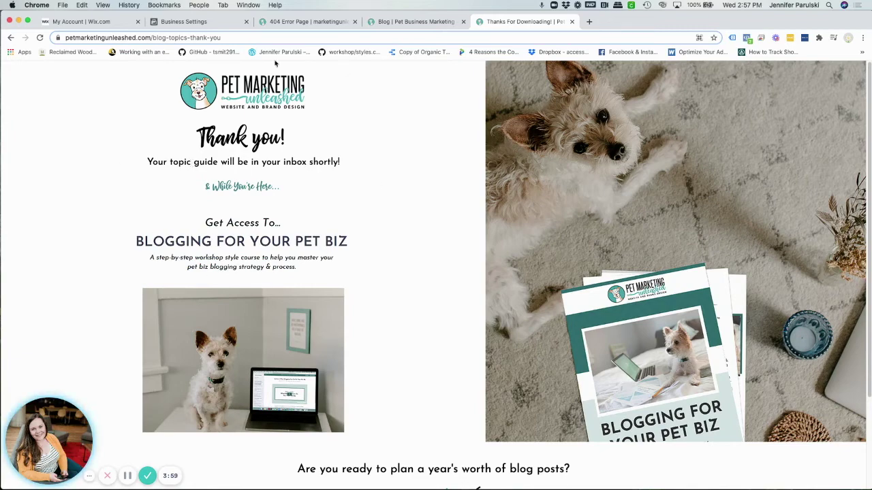
{"action": "left_click", "coordinate": [197, 22]}
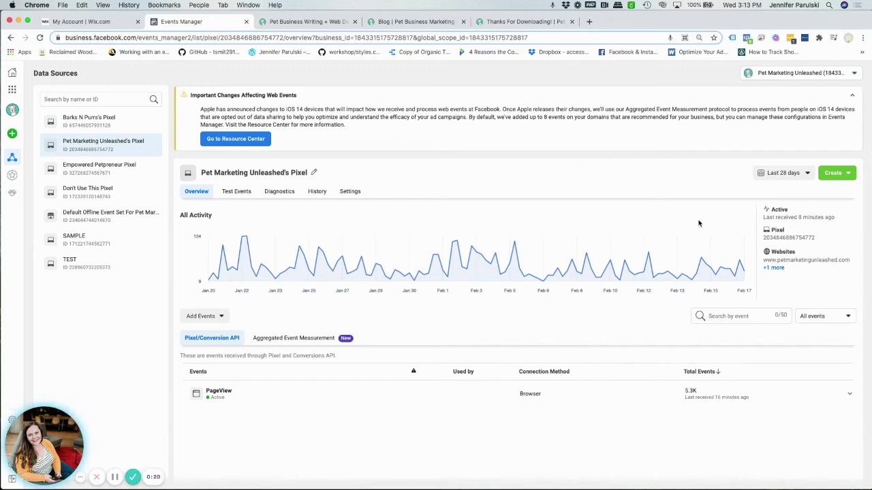
{"action": "left_click", "coordinate": [436, 22]}
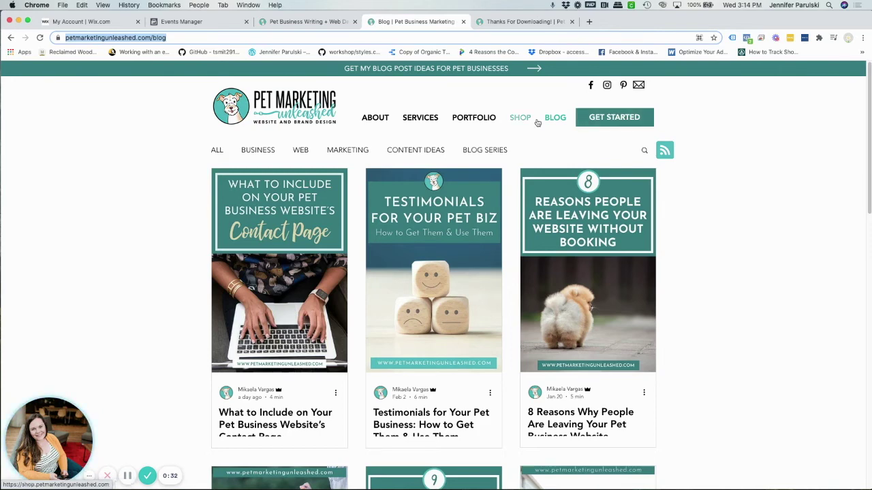
{"action": "left_click", "coordinate": [193, 23]}
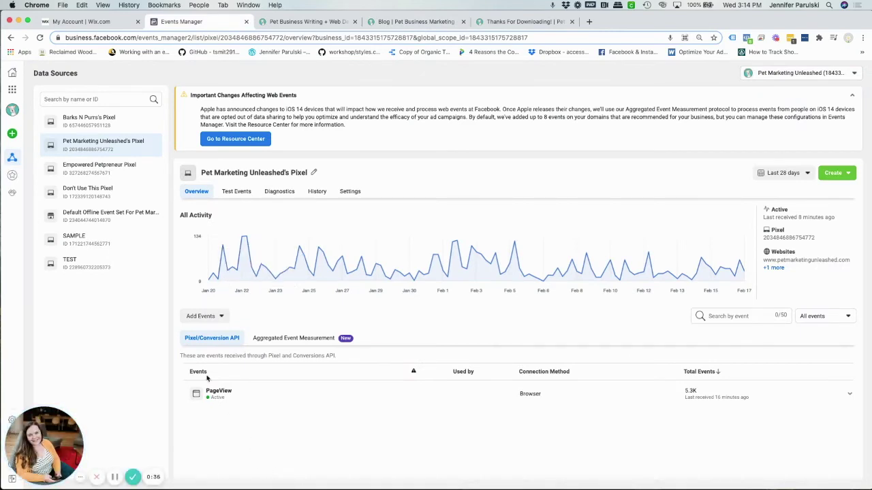
{"action": "left_click", "coordinate": [10, 90]}
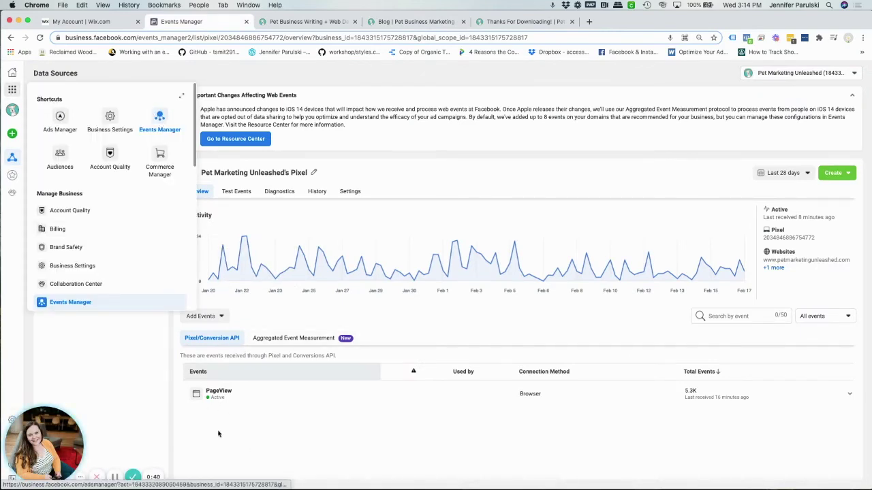
{"action": "left_click", "coordinate": [222, 457]}
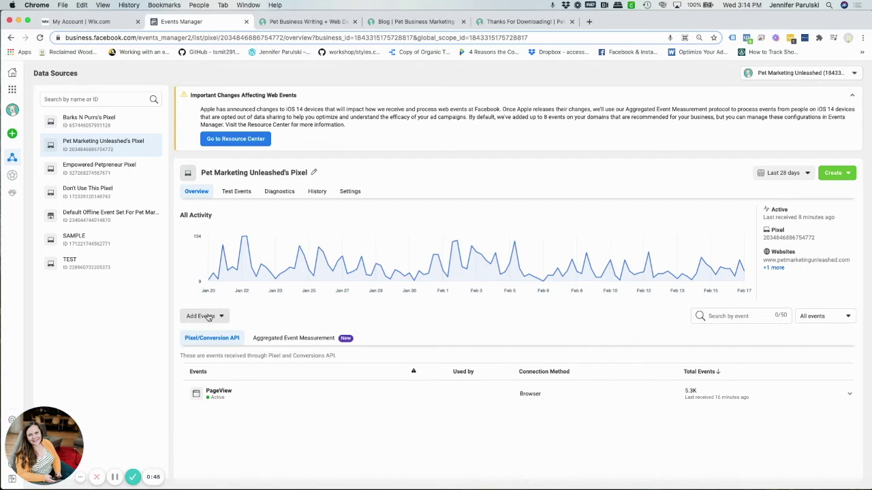
{"action": "left_click", "coordinate": [209, 317]}
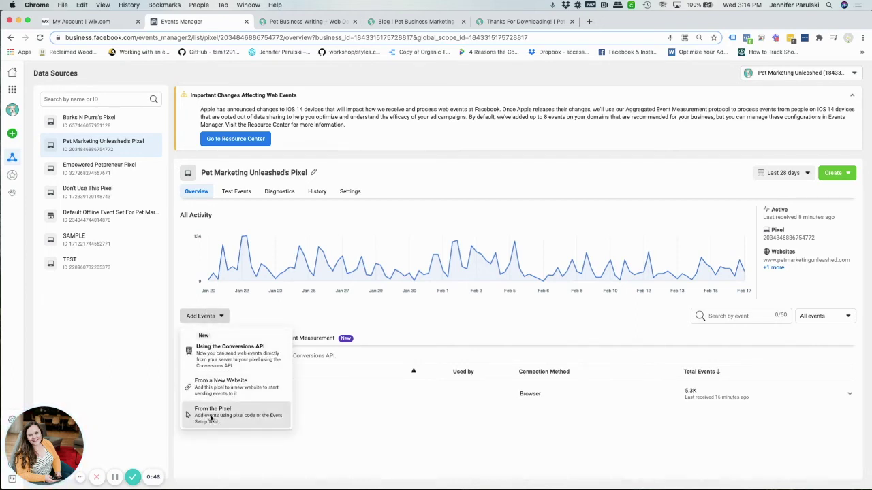
{"action": "left_click", "coordinate": [212, 417]}
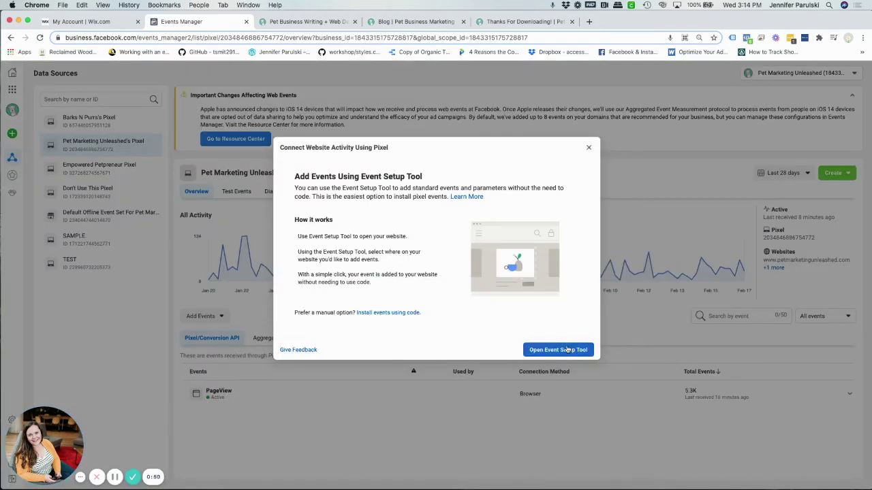
{"action": "left_click", "coordinate": [566, 349]}
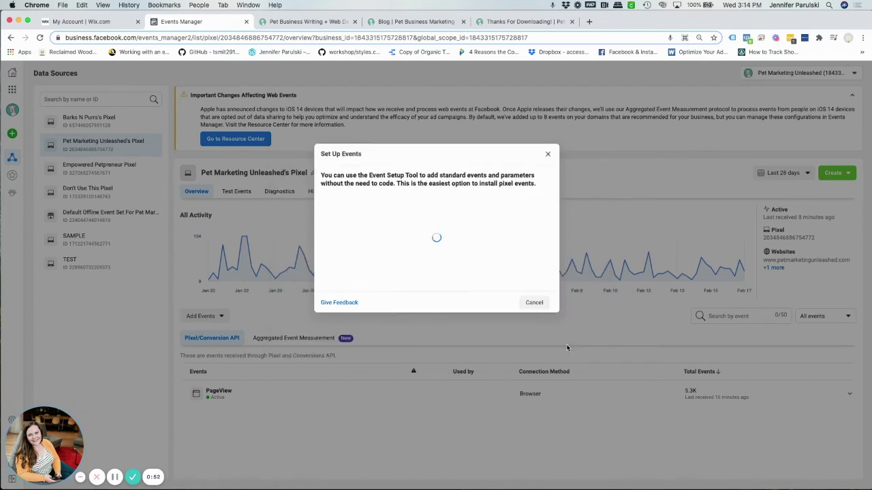
{"action": "left_click", "coordinate": [448, 235]}
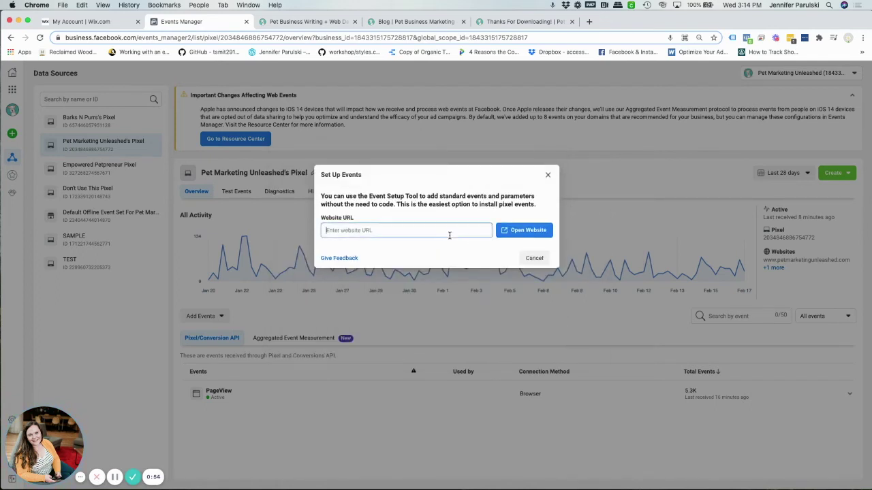
{"action": "right_click", "coordinate": [451, 235]}
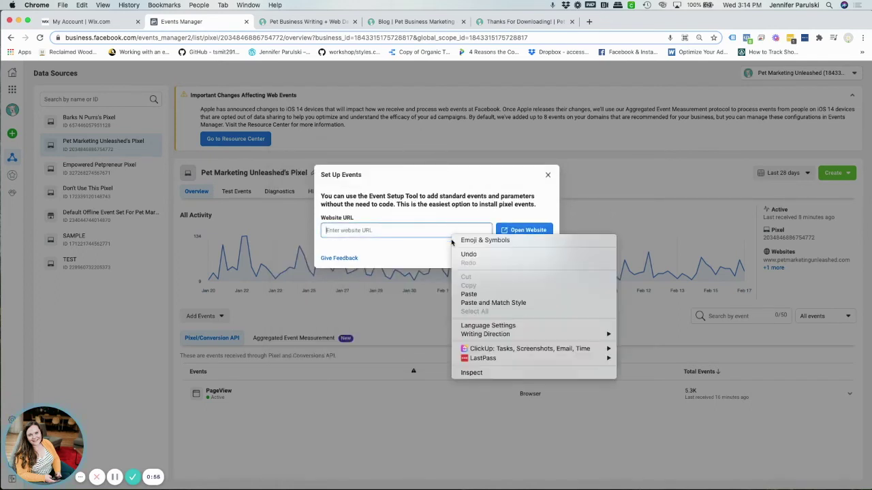
{"action": "left_click", "coordinate": [468, 294]}
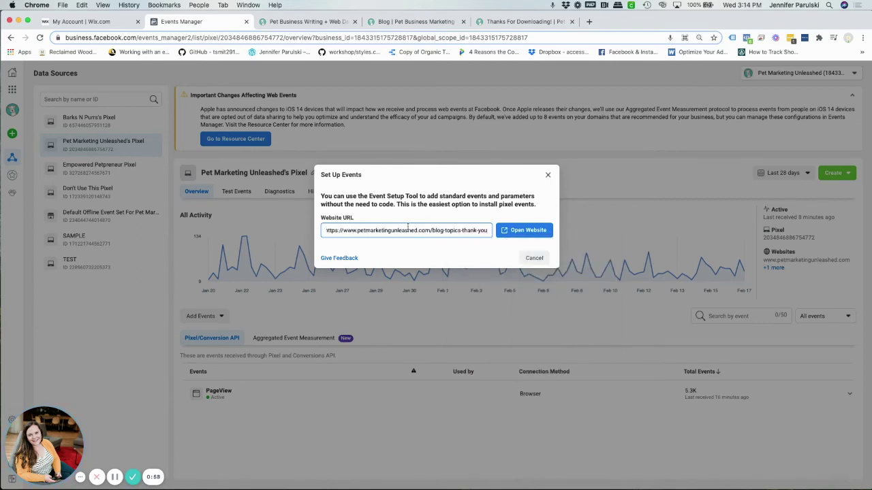
{"action": "left_click", "coordinate": [487, 26]}
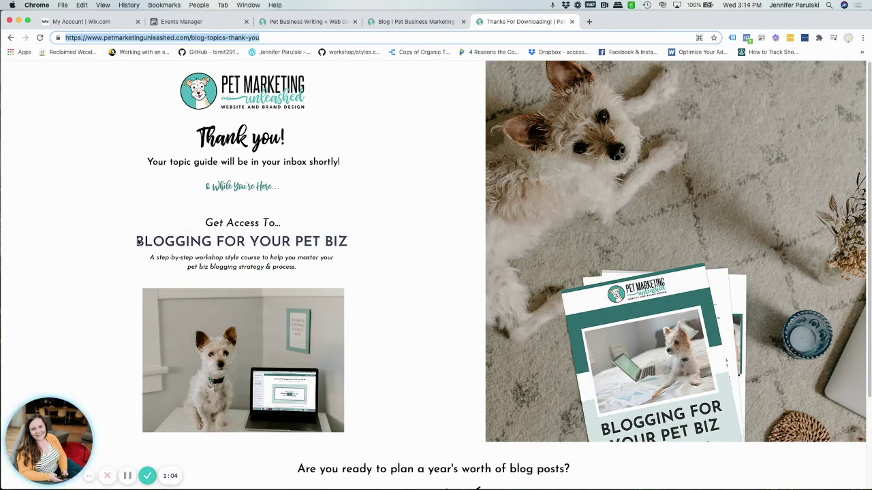
{"action": "left_click", "coordinate": [193, 26]}
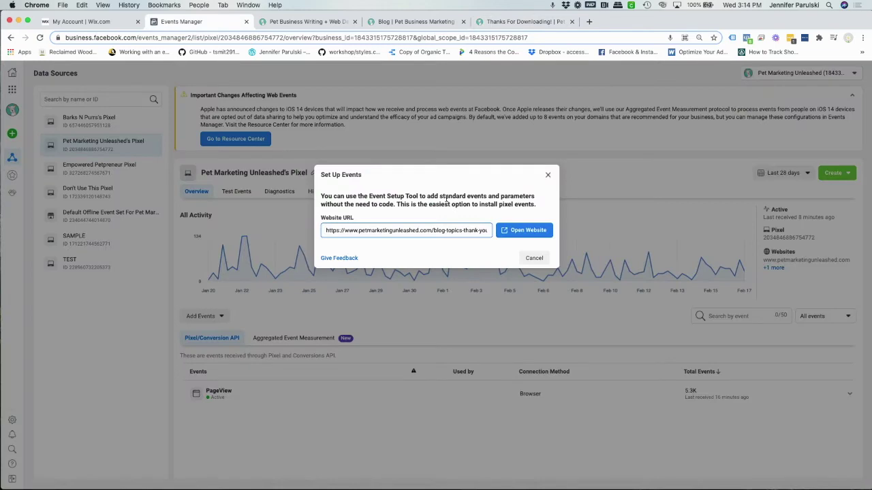
{"action": "left_click", "coordinate": [536, 230]}
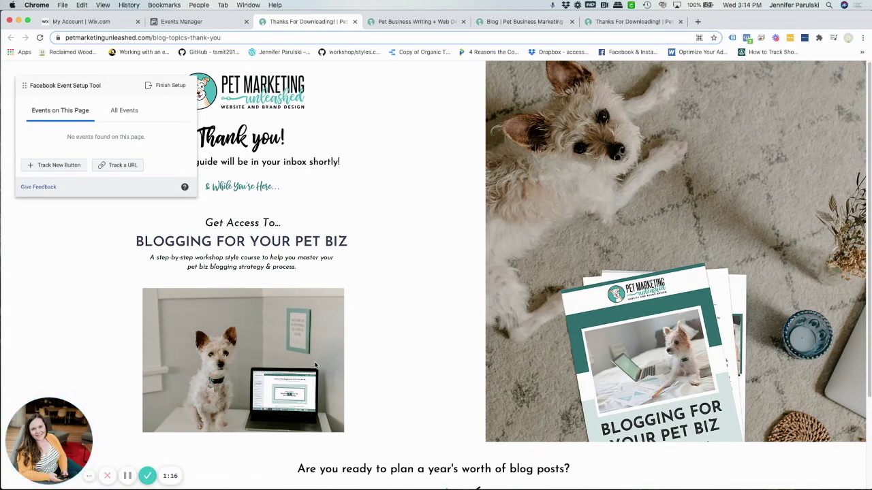
{"action": "left_click", "coordinate": [39, 113]}
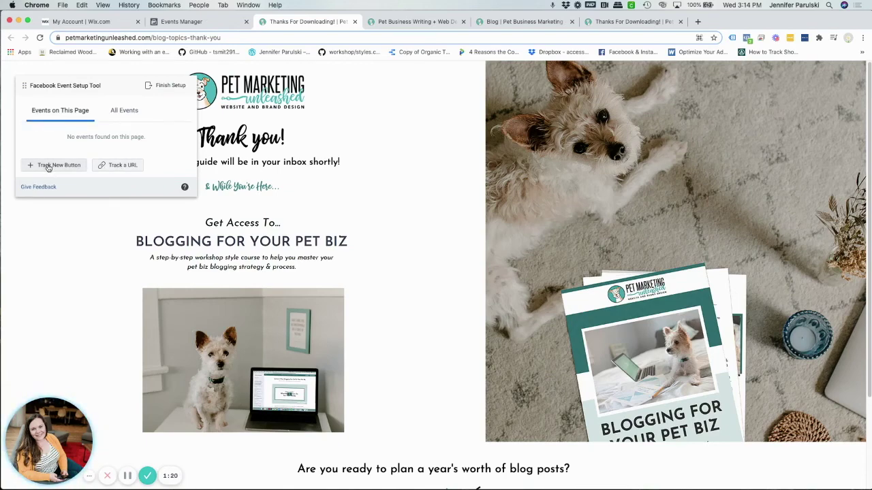
{"action": "left_click", "coordinate": [48, 167]}
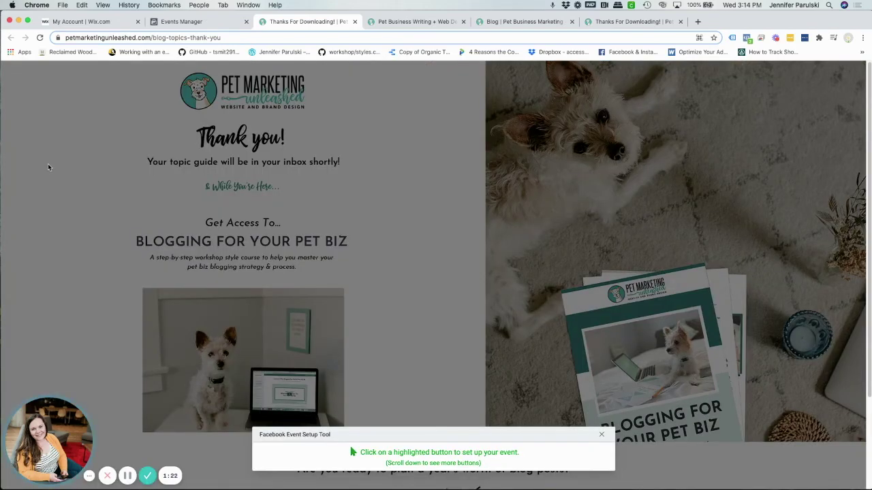
{"action": "left_click", "coordinate": [602, 435]}
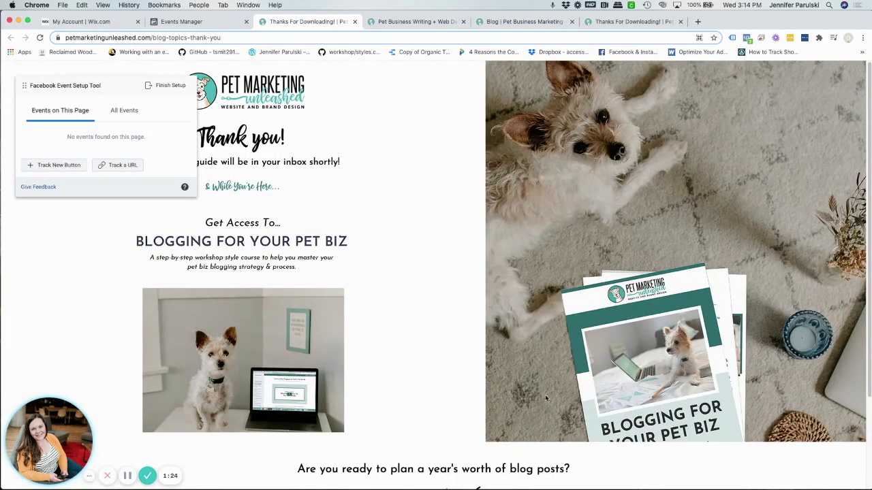
{"action": "left_click", "coordinate": [106, 168]}
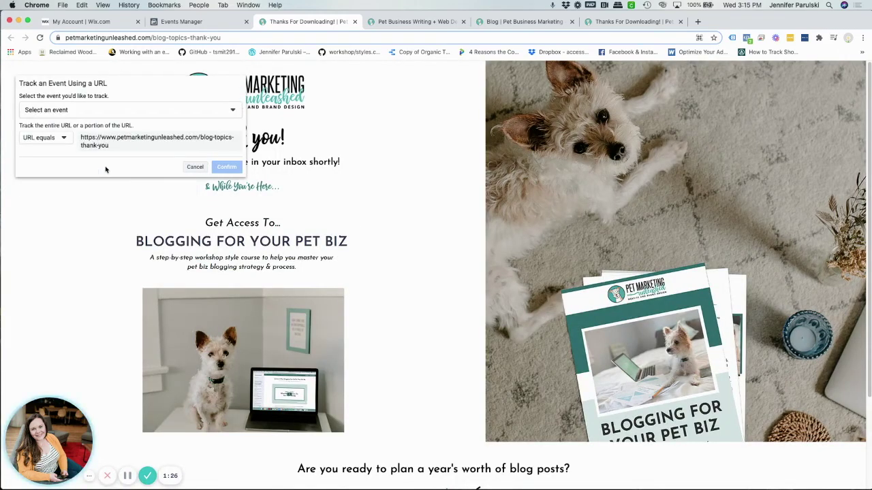
{"action": "left_click", "coordinate": [50, 113]}
{"action": "scroll", "coordinate": [97, 171], "scroll_direction": "down", "scroll_amount": 2}
{"action": "scroll", "coordinate": [97, 169], "scroll_direction": "down", "scroll_amount": 7}
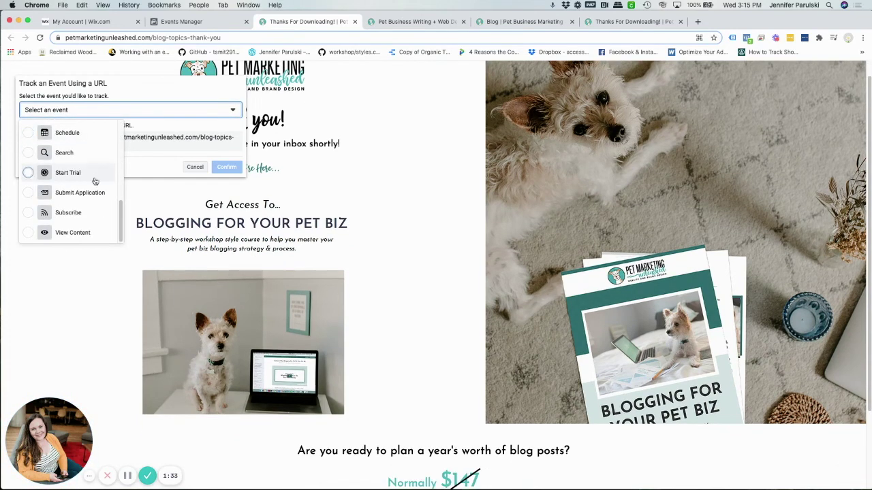
{"action": "left_click", "coordinate": [69, 211]}
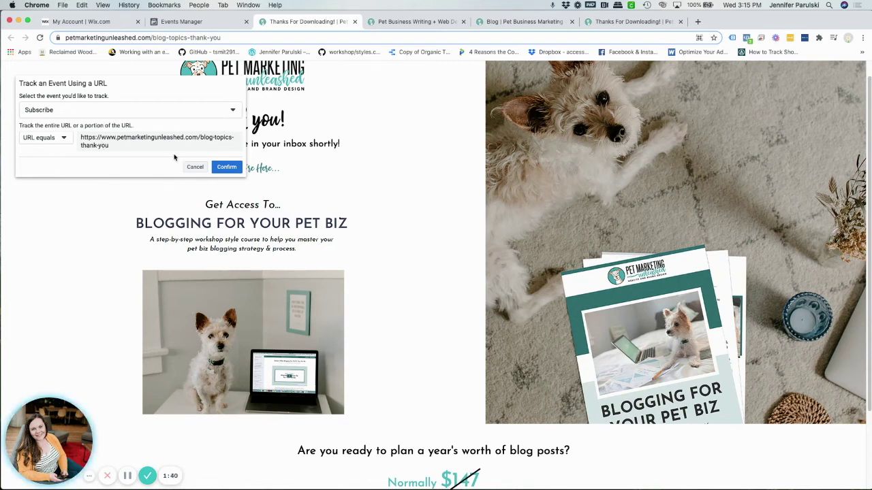
{"action": "left_click", "coordinate": [229, 167]}
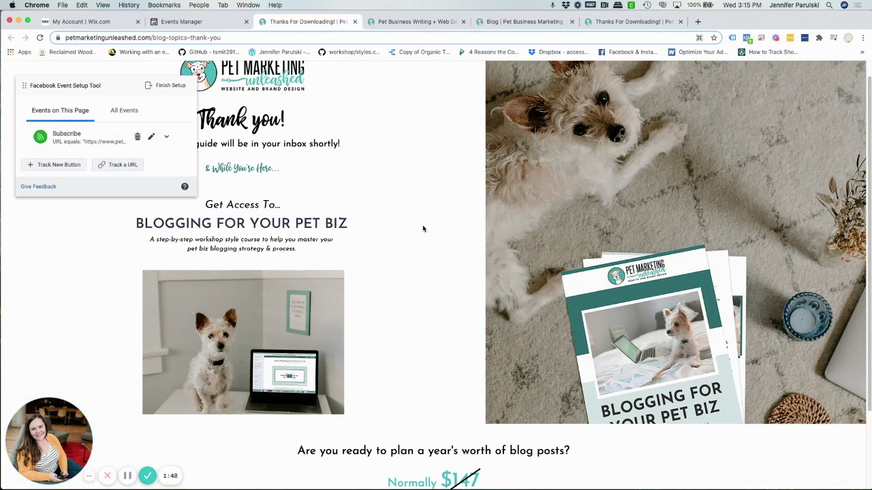
Finish the event setup with the Subscribe event and submit Yes as feedback on the Event Setup Tool
{"action": "left_click", "coordinate": [163, 86]}
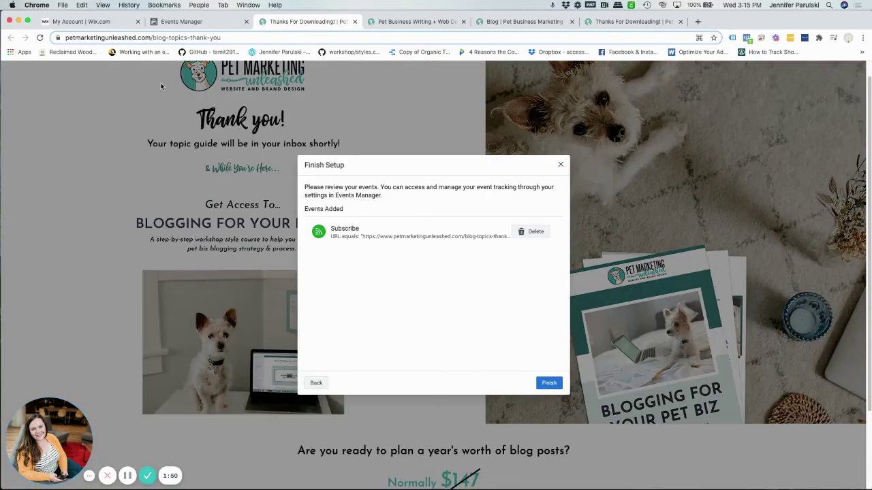
{"action": "left_click", "coordinate": [547, 384]}
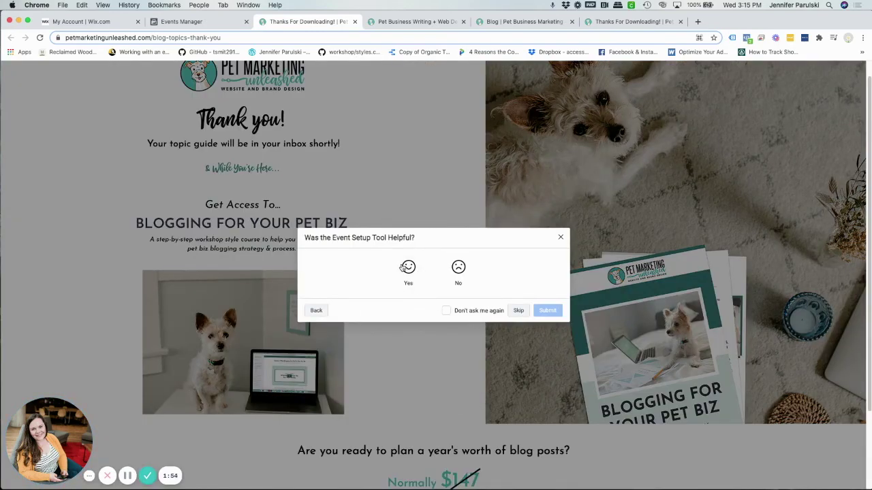
{"action": "left_click", "coordinate": [407, 267]}
{"action": "left_click", "coordinate": [548, 340]}
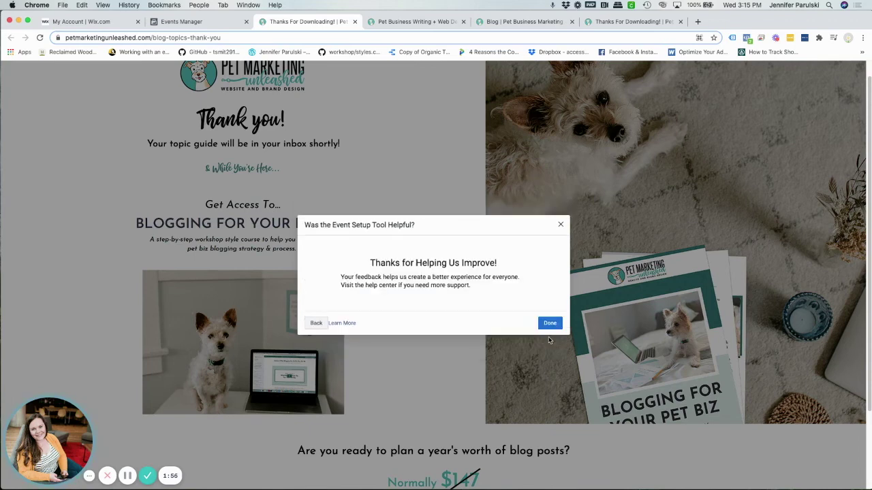
{"action": "left_click", "coordinate": [548, 325]}
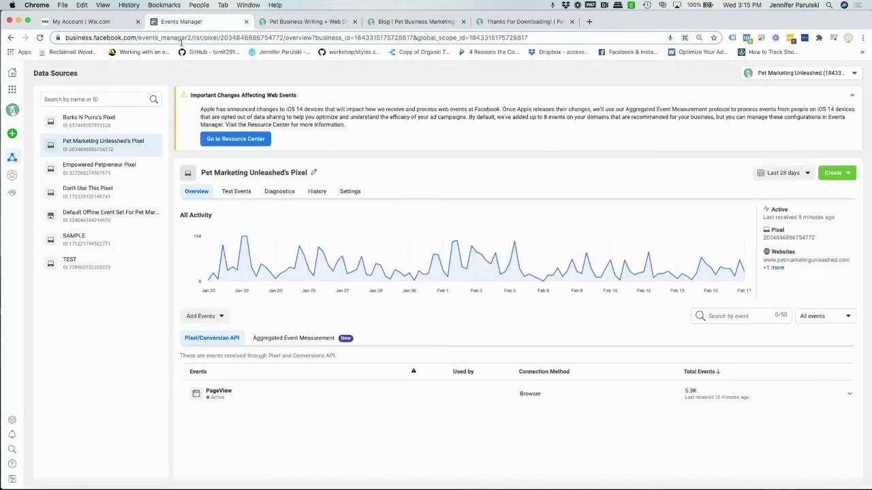
{"action": "left_click", "coordinate": [189, 318]}
{"action": "left_click", "coordinate": [207, 417]}
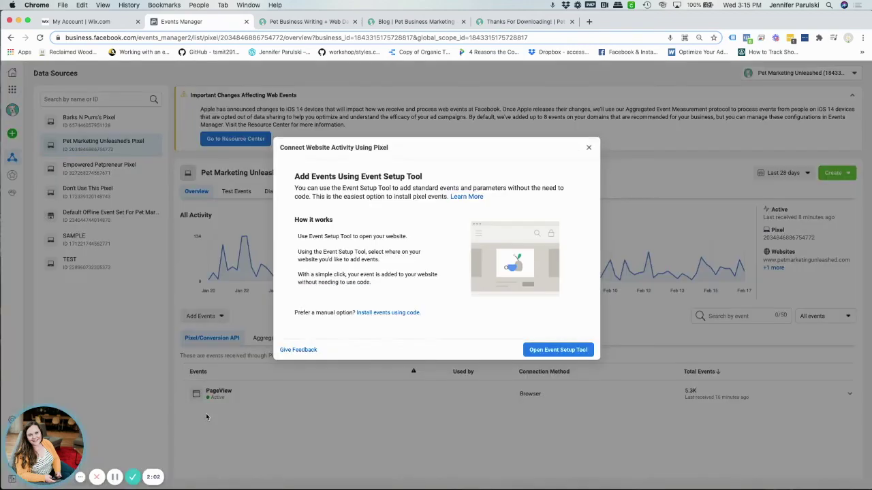
{"action": "left_click", "coordinate": [550, 351]}
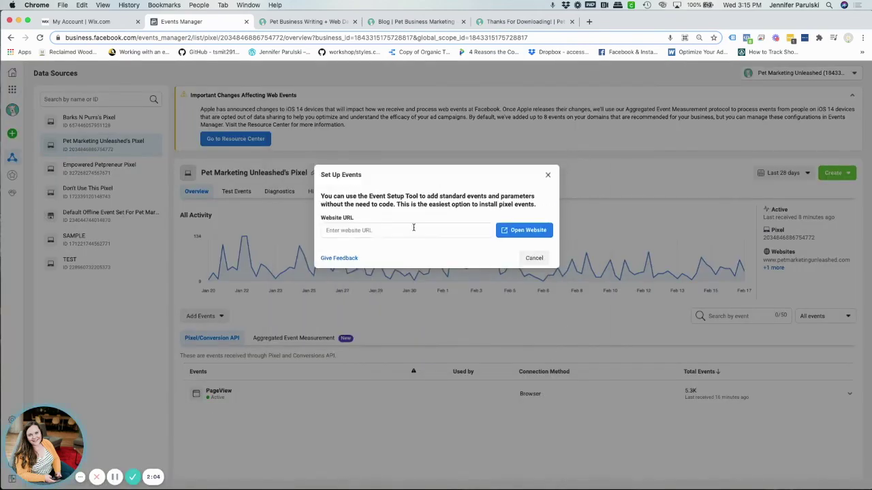
{"action": "left_click", "coordinate": [412, 232]}
{"action": "type", "text": "https://www.petmarketingunleashed.com/blog-topics-thank-you"}
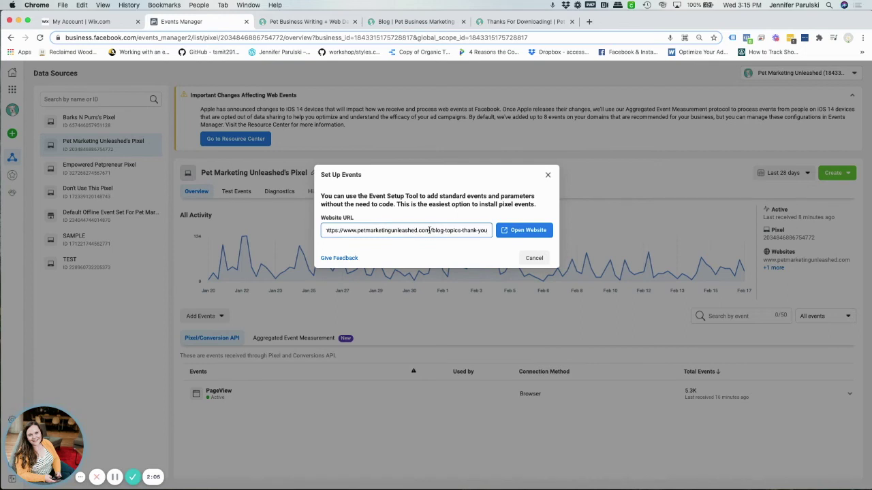
{"action": "left_click_drag", "start_coordinate": [442, 233], "coordinate": [578, 232]}
{"action": "key", "text": "BackSpace"}
{"action": "left_click", "coordinate": [519, 231]}
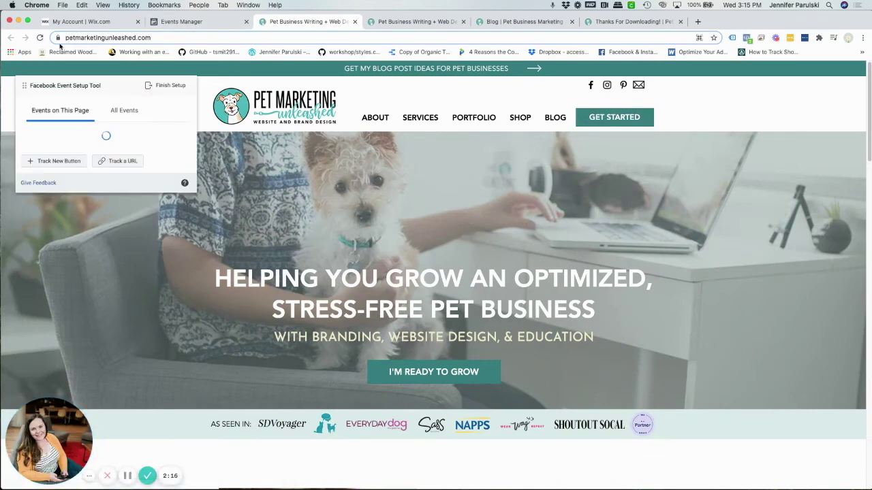
Try tracking the homepage's Get Started button as a Lead event, then return to Events Manager and cancel the event setup
{"action": "left_click", "coordinate": [60, 160]}
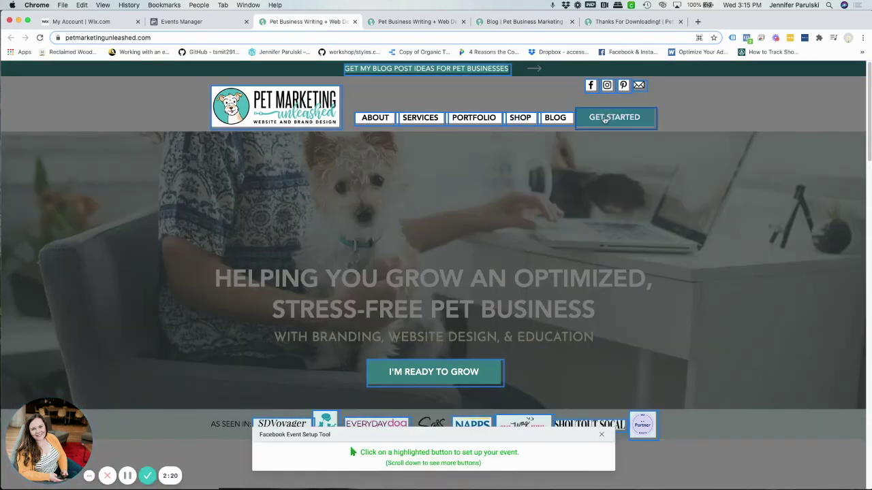
{"action": "left_click", "coordinate": [605, 119]}
{"action": "left_click", "coordinate": [118, 109]}
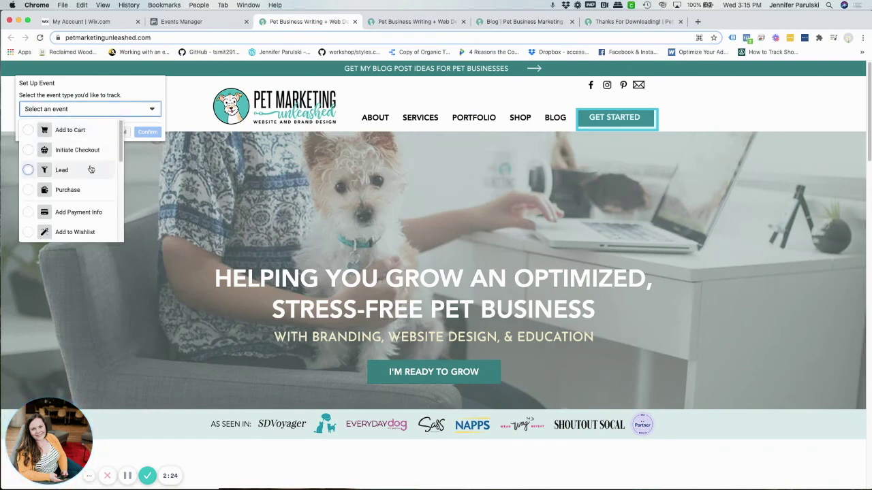
{"action": "left_click", "coordinate": [28, 170]}
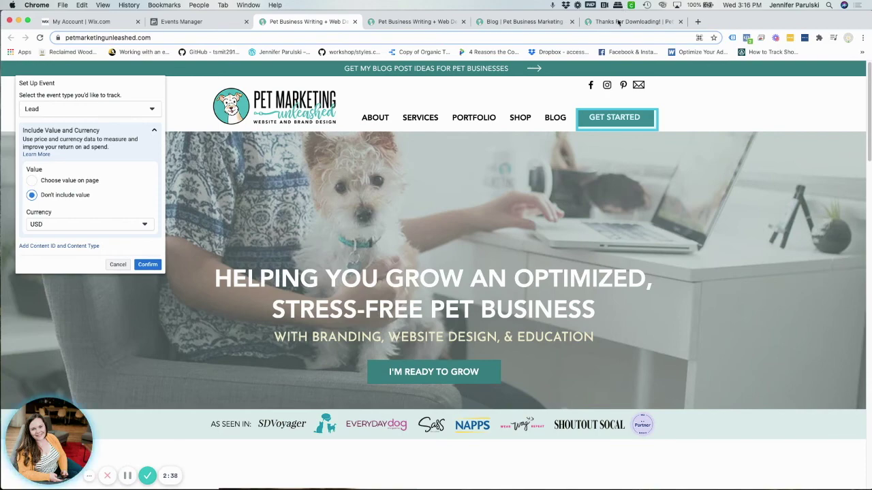
{"action": "left_click", "coordinate": [617, 22]}
{"action": "left_click", "coordinate": [182, 21]}
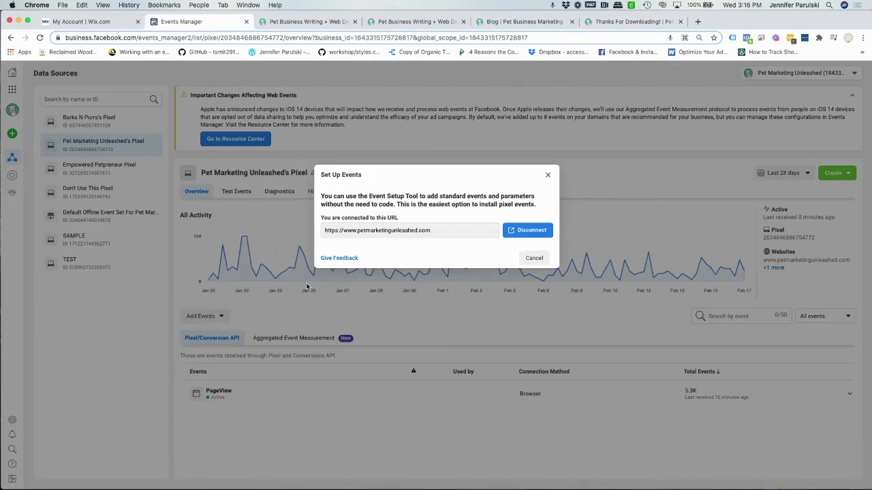
{"action": "left_click", "coordinate": [534, 258]}
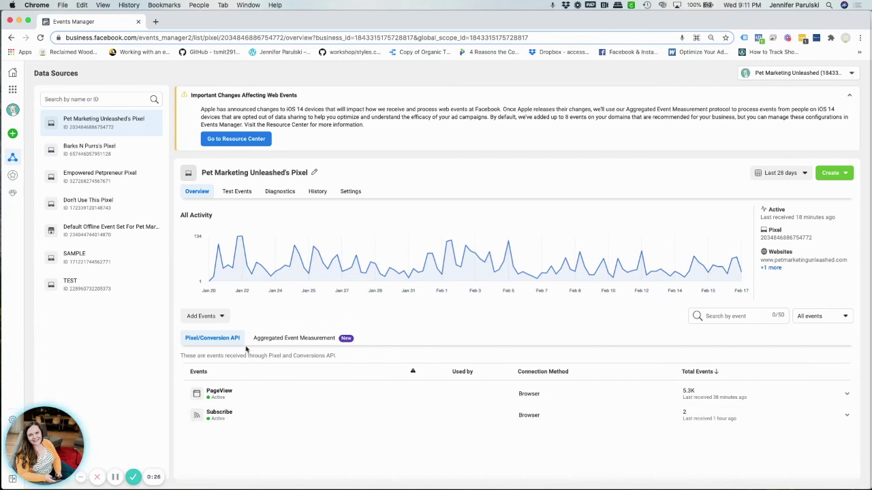
Open petmarketingunleashed.com's web event configurations for editing under Aggregated Event Measurement
{"action": "left_click", "coordinate": [292, 339]}
{"action": "left_click", "coordinate": [491, 377]}
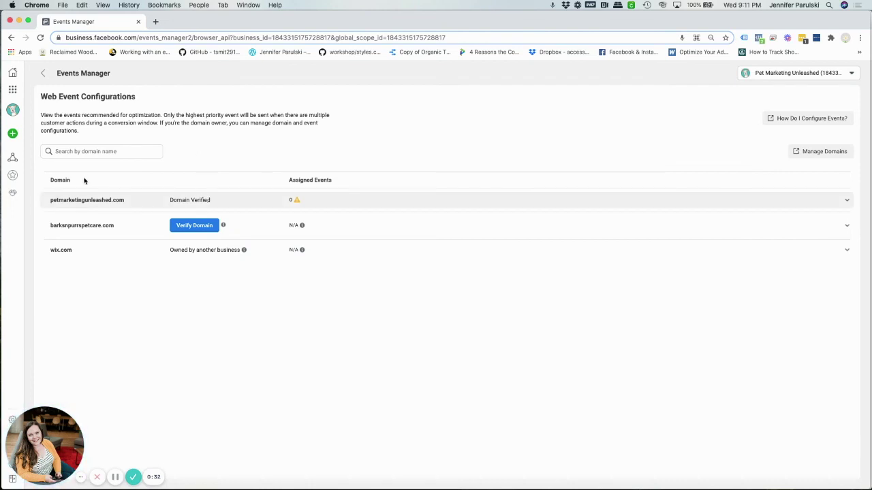
{"action": "left_click", "coordinate": [205, 204]}
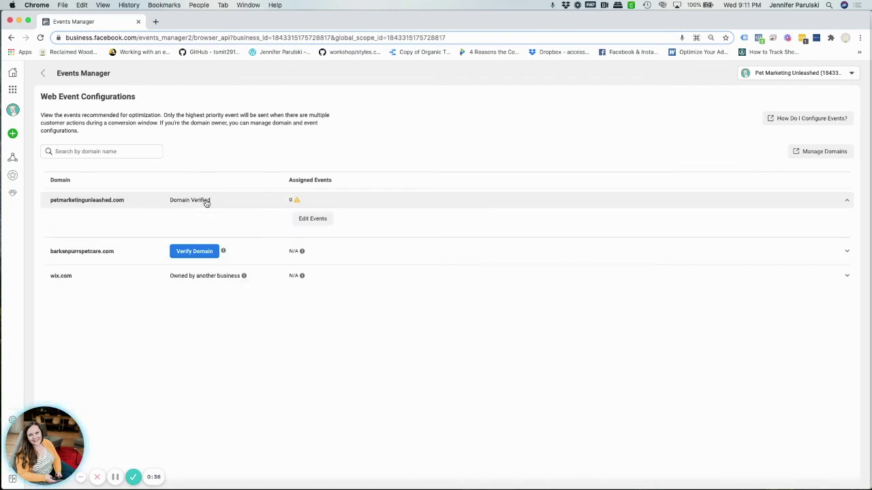
{"action": "left_click", "coordinate": [313, 217]}
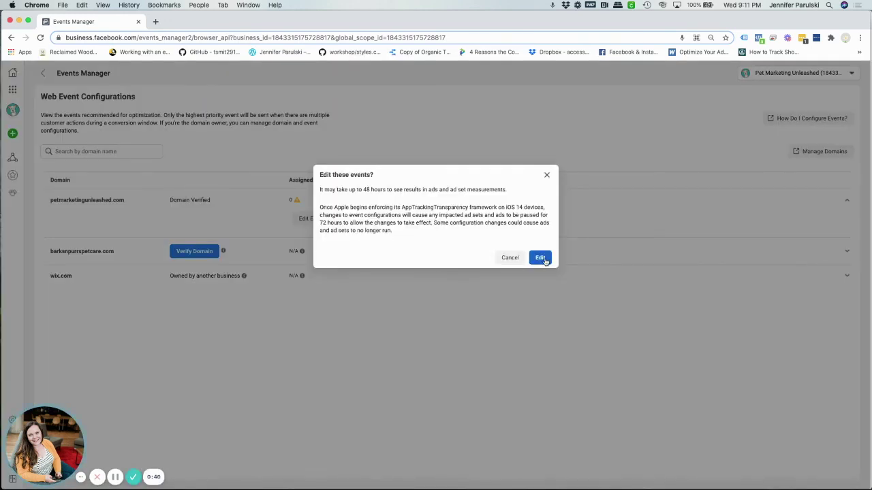
{"action": "left_click", "coordinate": [540, 258]}
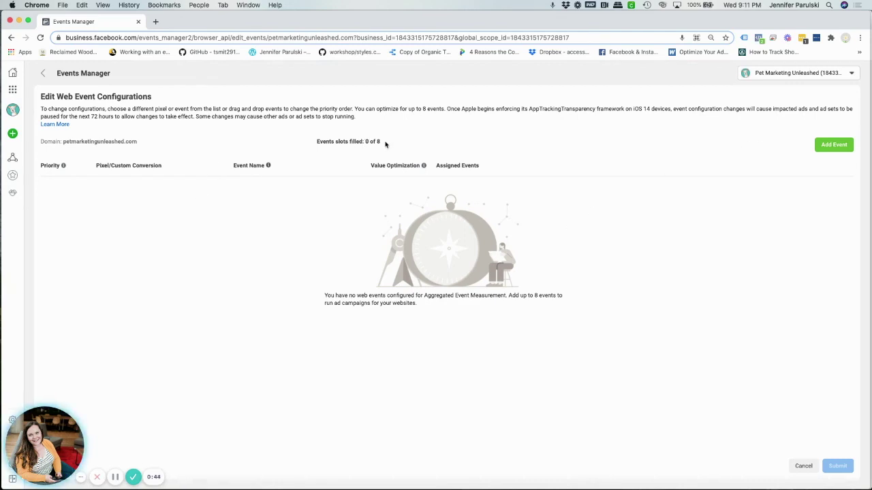
{"action": "left_click", "coordinate": [833, 145]}
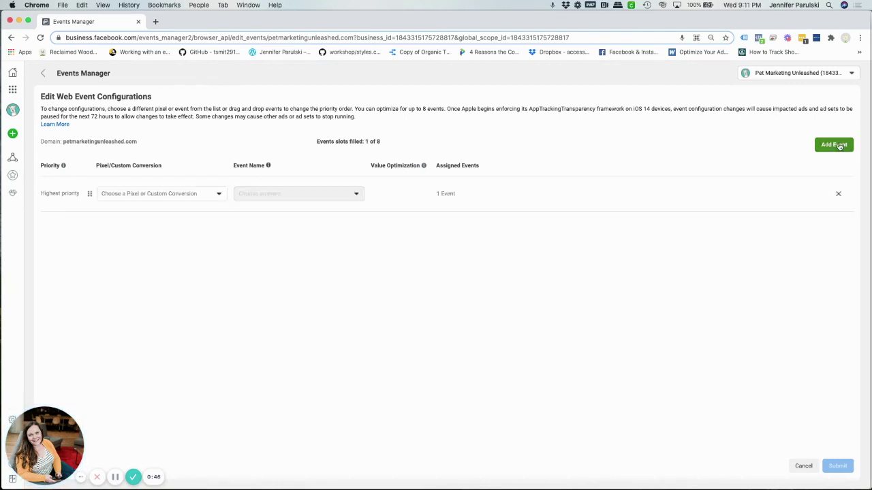
{"action": "left_click", "coordinate": [173, 199]}
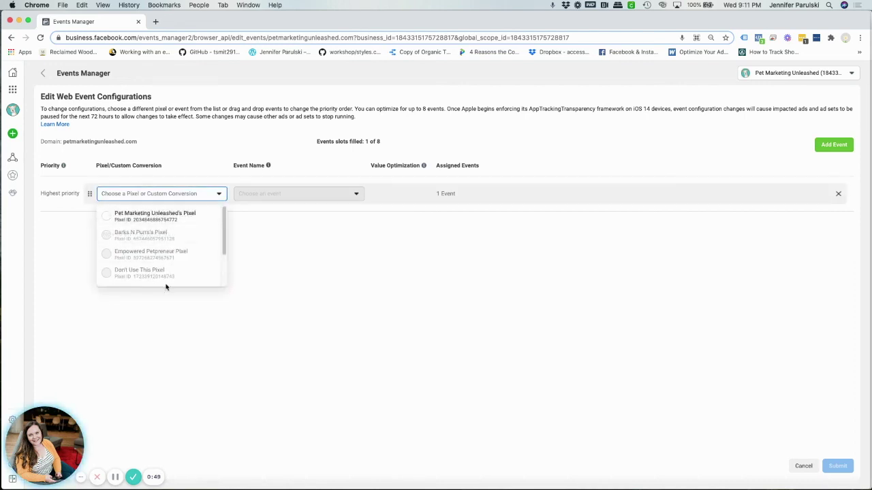
{"action": "left_click", "coordinate": [145, 217]}
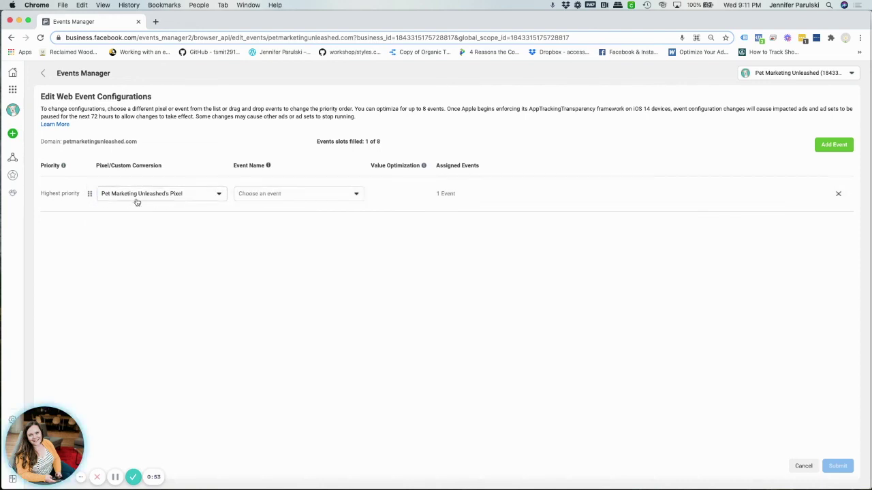
{"action": "left_click", "coordinate": [264, 195]}
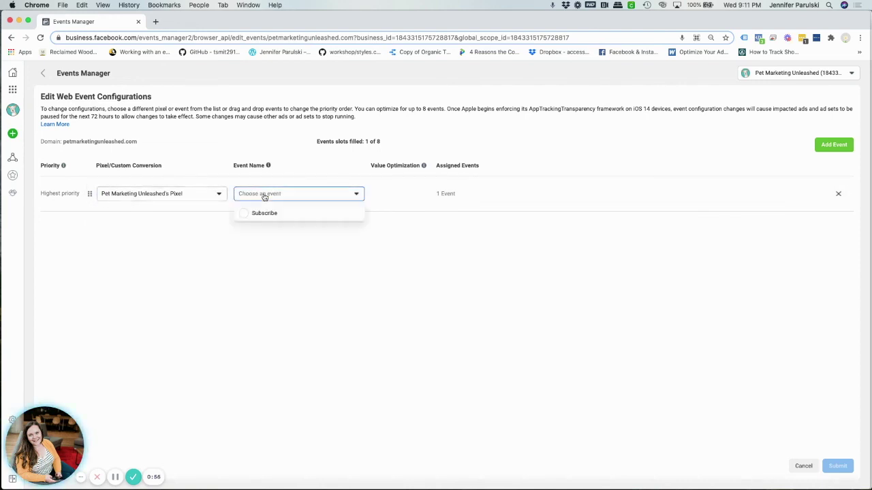
{"action": "left_click", "coordinate": [262, 217]}
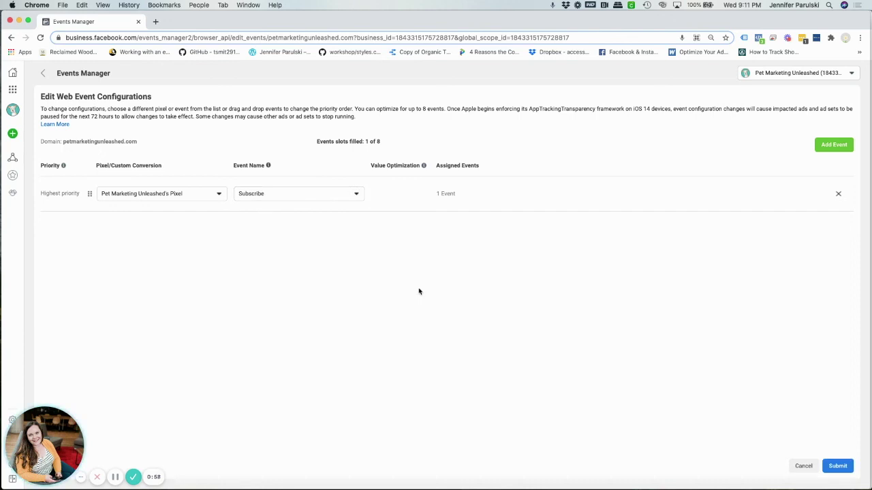
{"action": "left_click", "coordinate": [839, 468]}
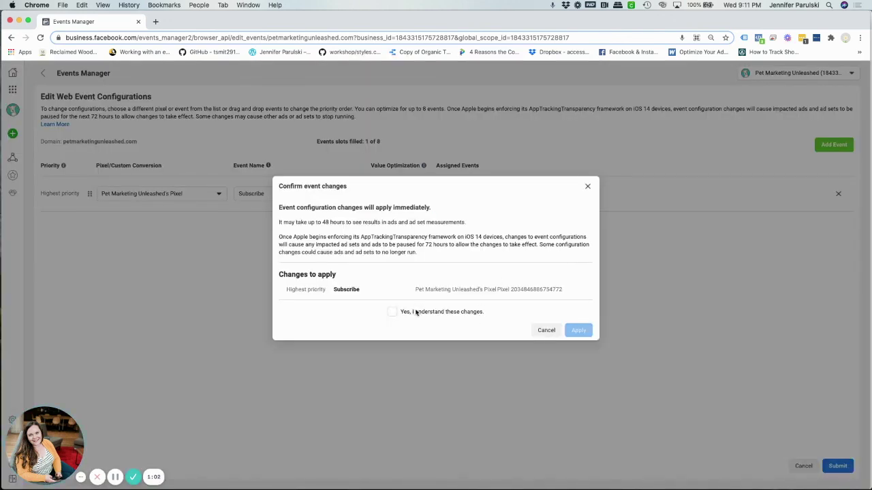
{"action": "left_click", "coordinate": [393, 288]}
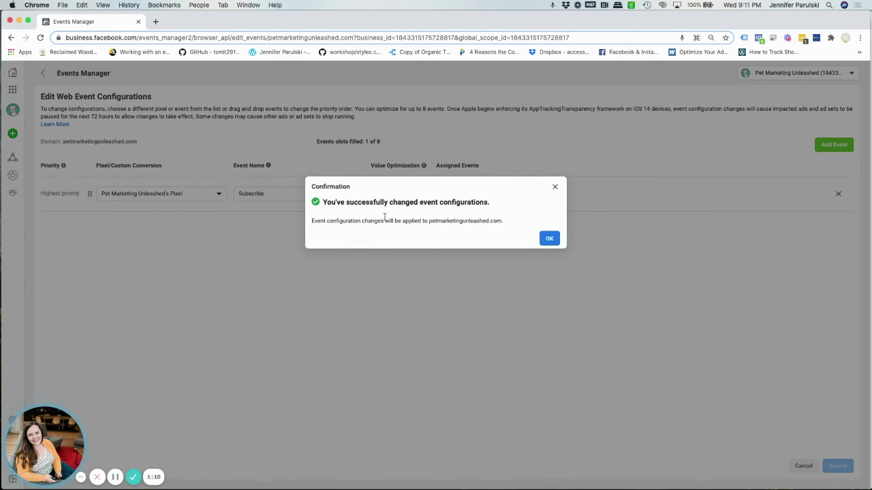
{"action": "left_click", "coordinate": [550, 239]}
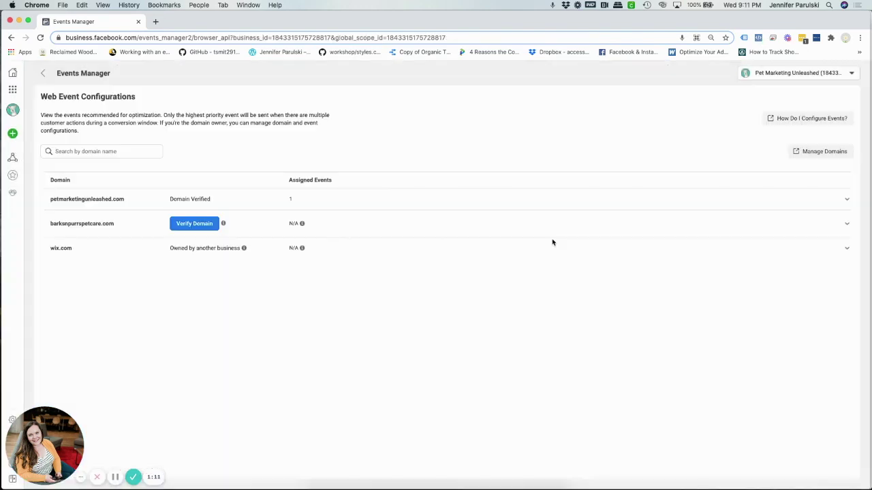